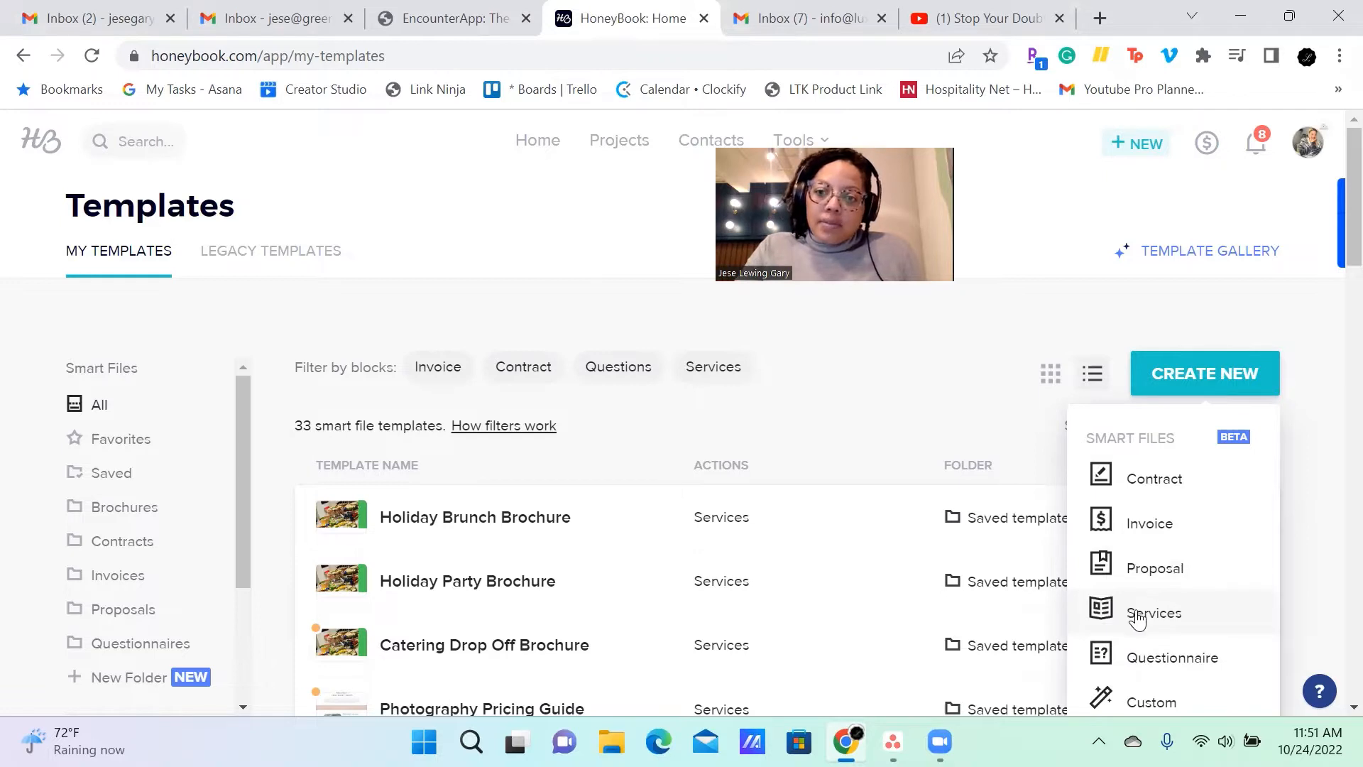
# Step: Create a new Services smart file template and title it "Holiday Party"
pyautogui.click(1132, 613)
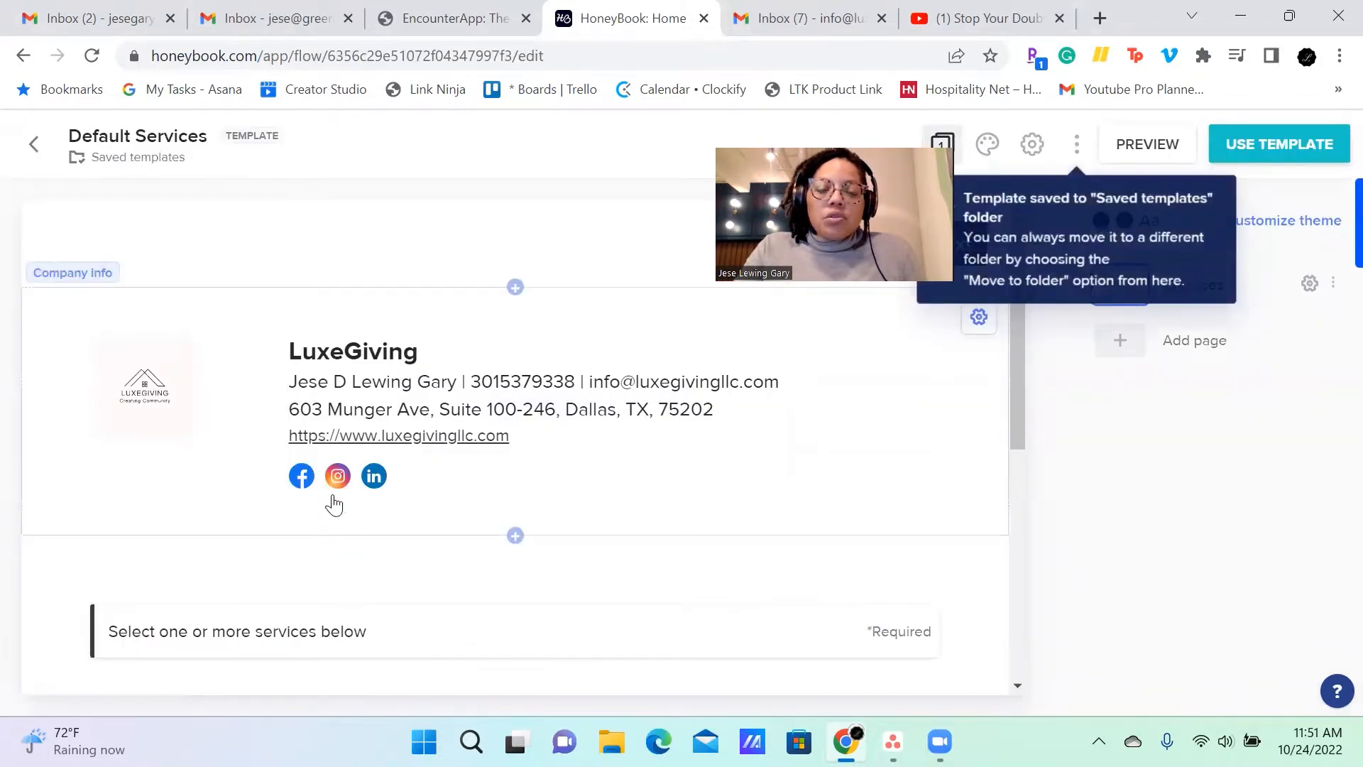
pyautogui.click(119, 130)
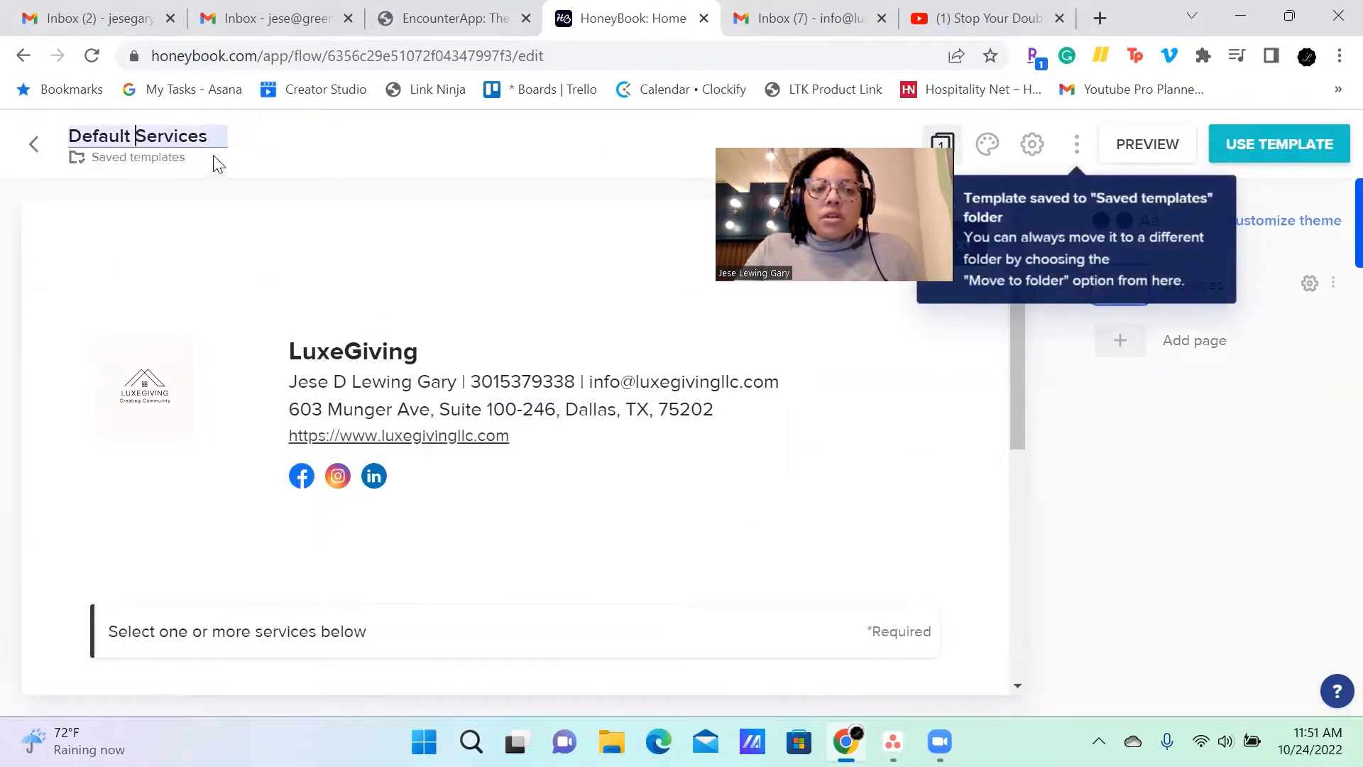
pyautogui.write('H')
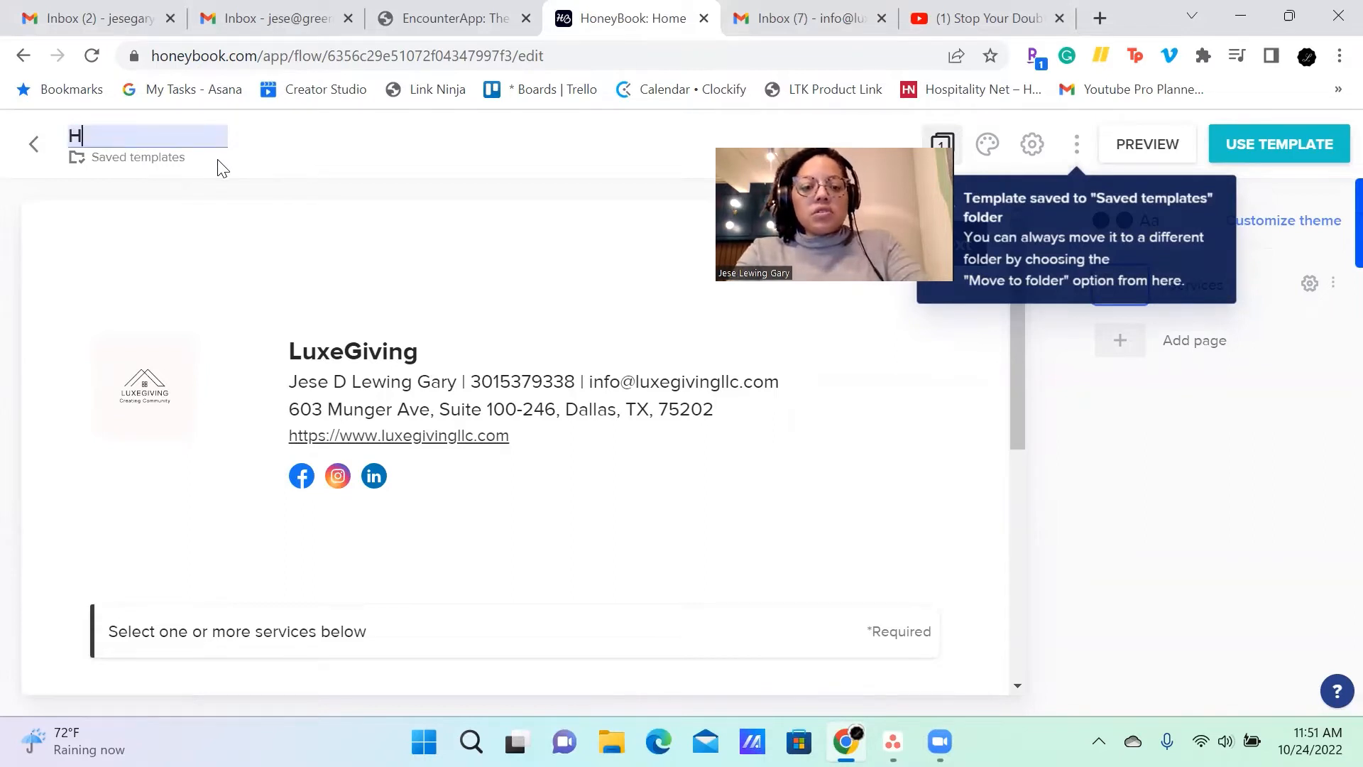
pyautogui.write('oliday Party')
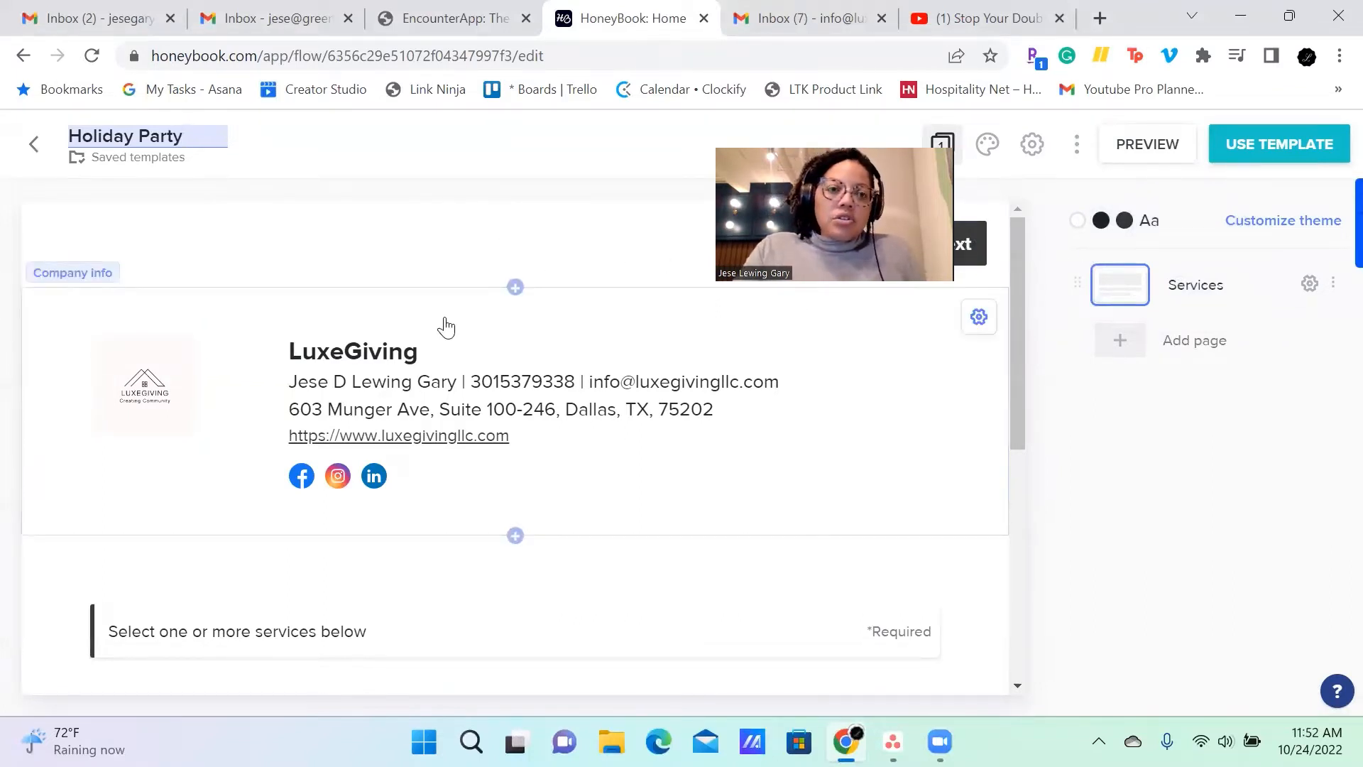
pyautogui.click(833, 578)
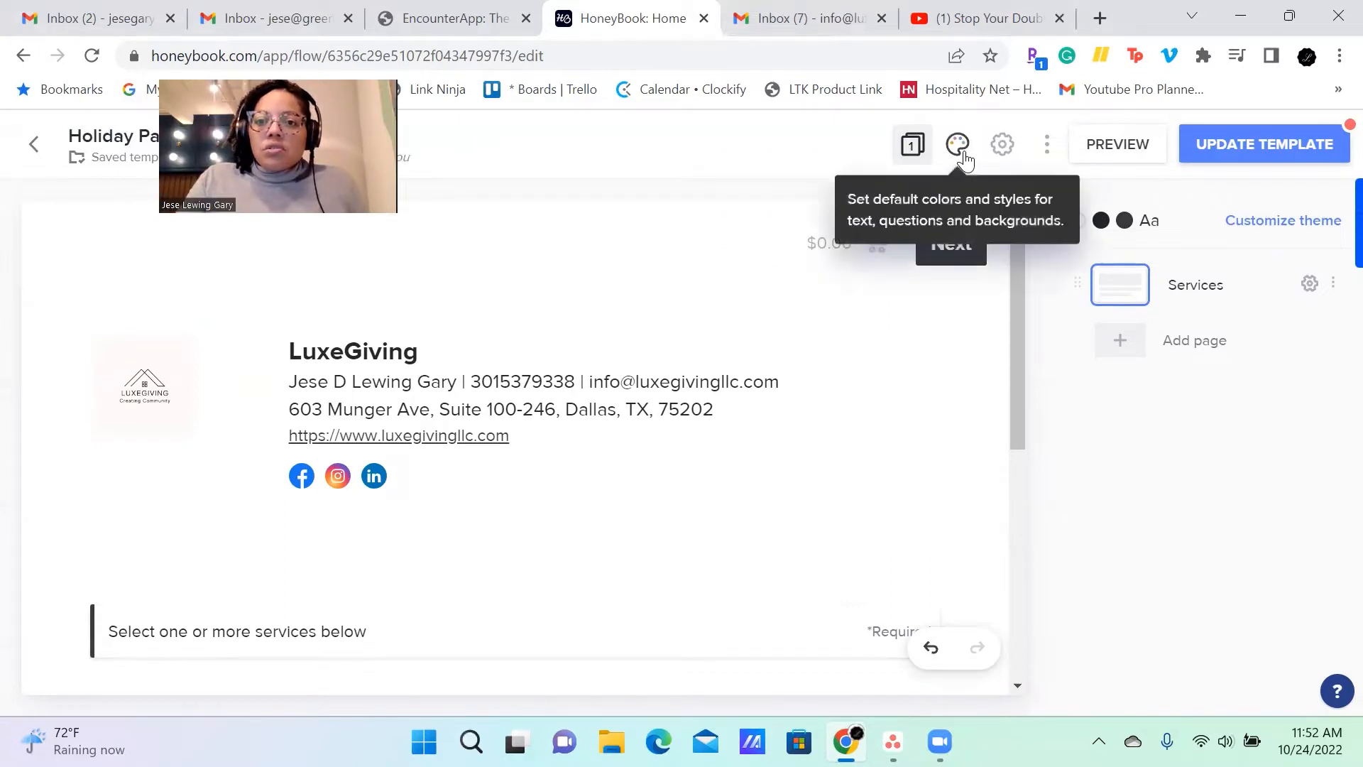
# Step: Look through the template's configuration settings for title, thumbnail and security, and close them without changes
pyautogui.click(1003, 145)
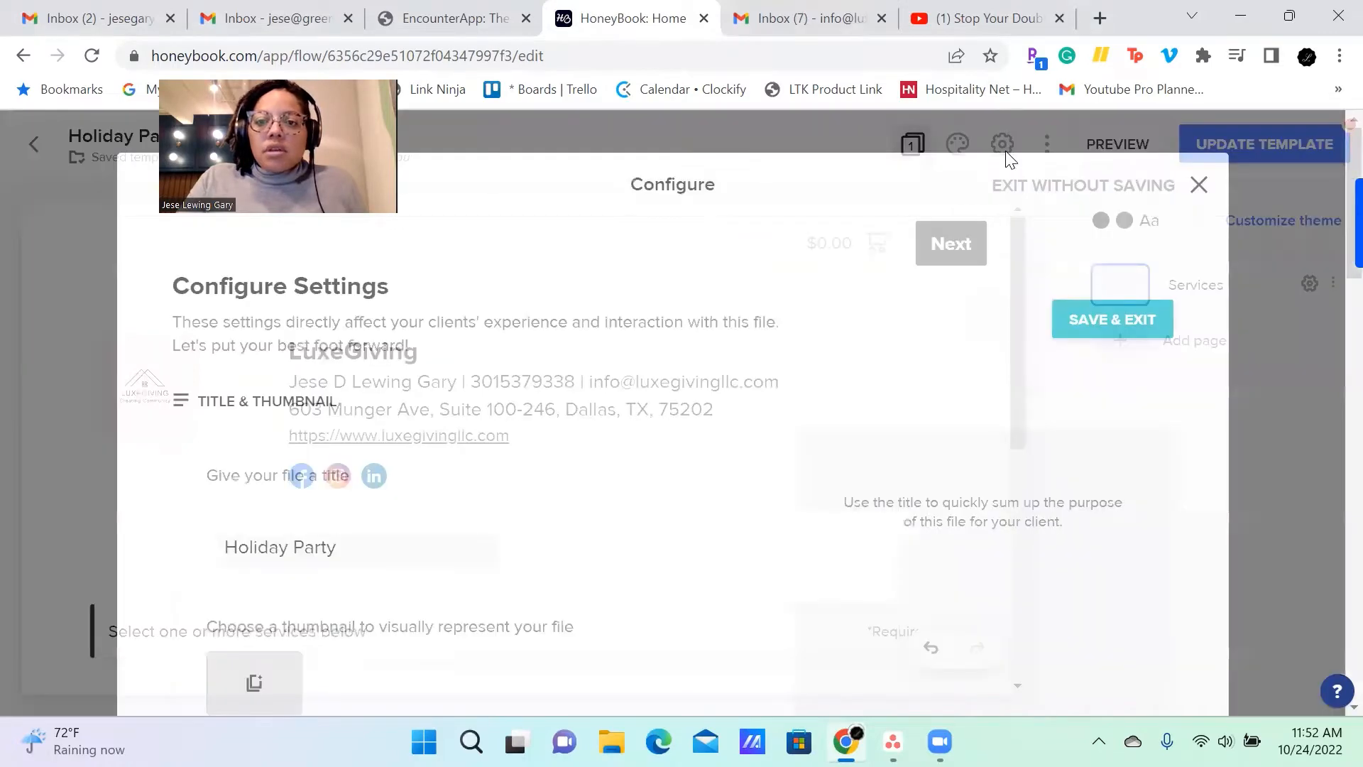
pyautogui.scroll(-3, 784, 368)
pyautogui.scroll(1, 1200, 387)
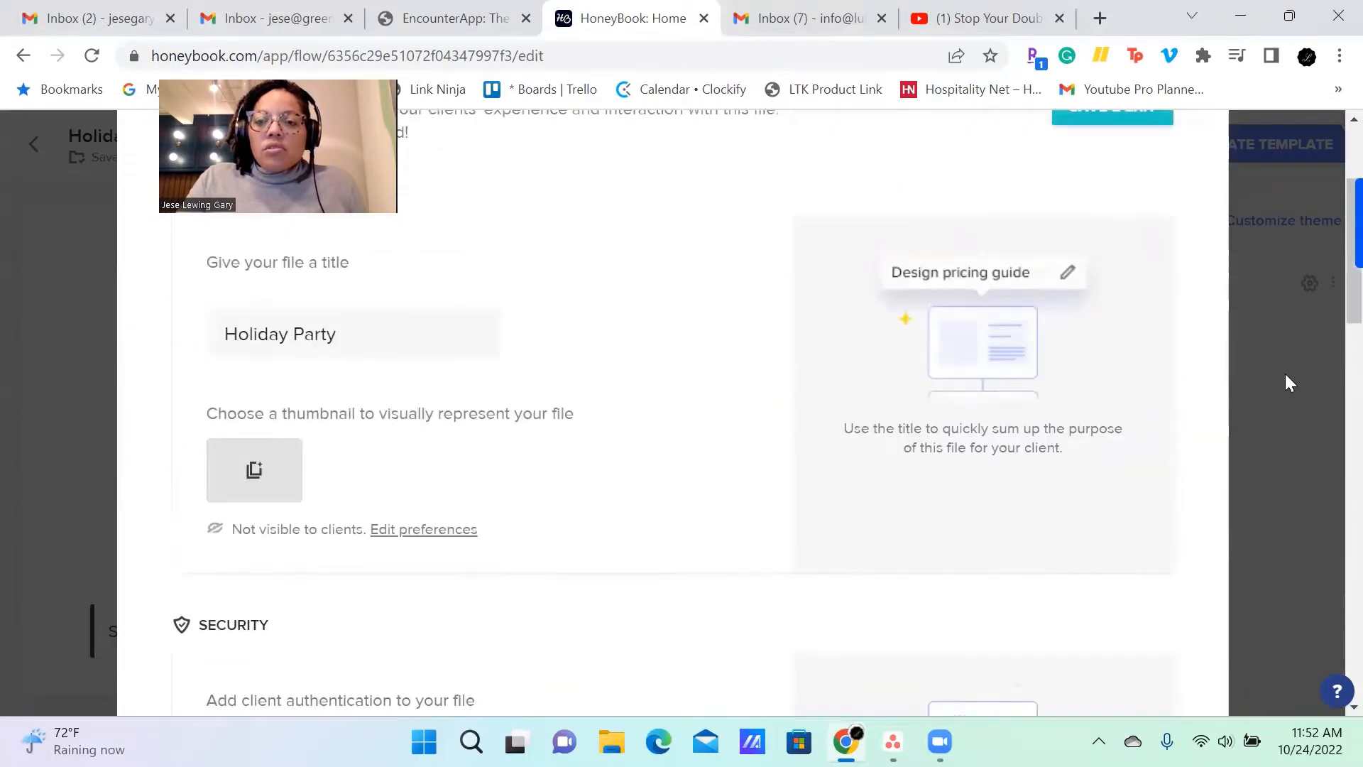
pyautogui.click(1286, 379)
# Step: Apply the company theme to the template and save the theme customization
pyautogui.click(957, 145)
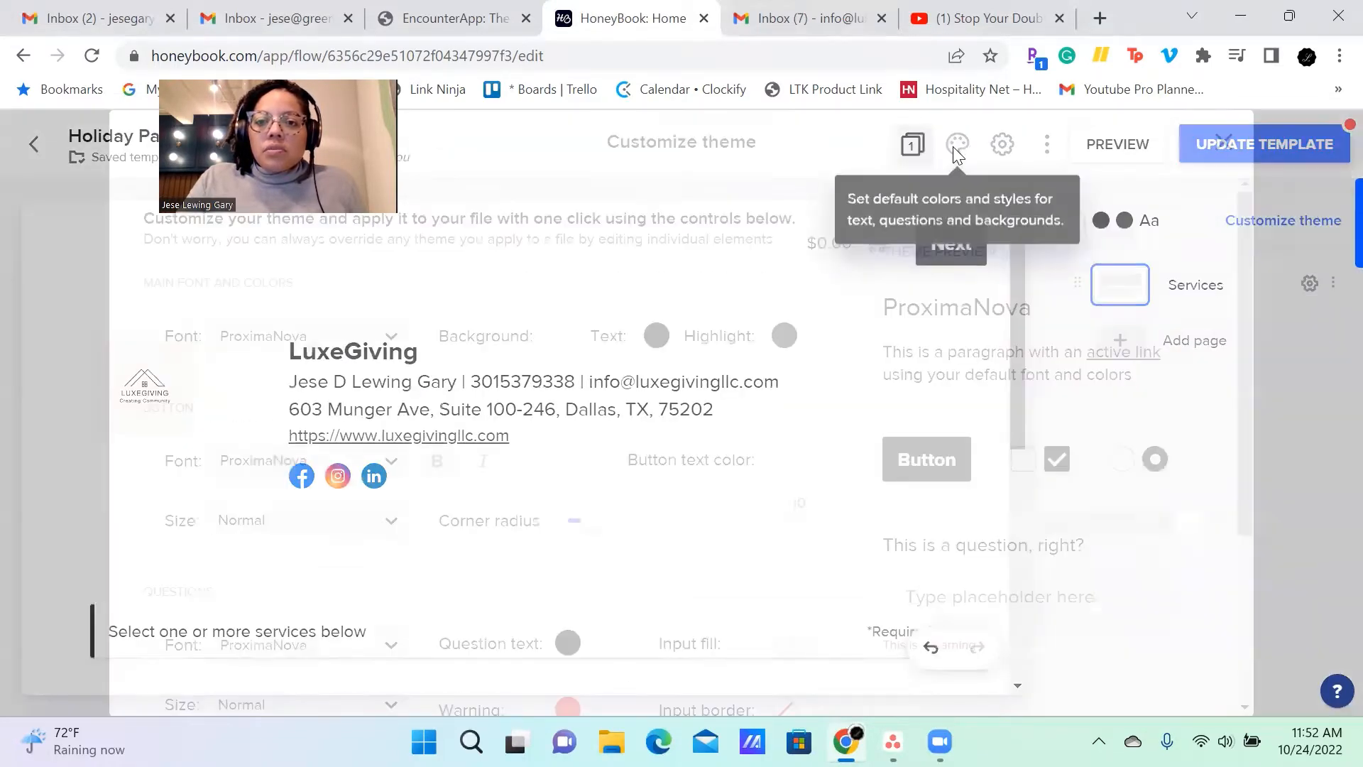
pyautogui.scroll(-3, 619, 449)
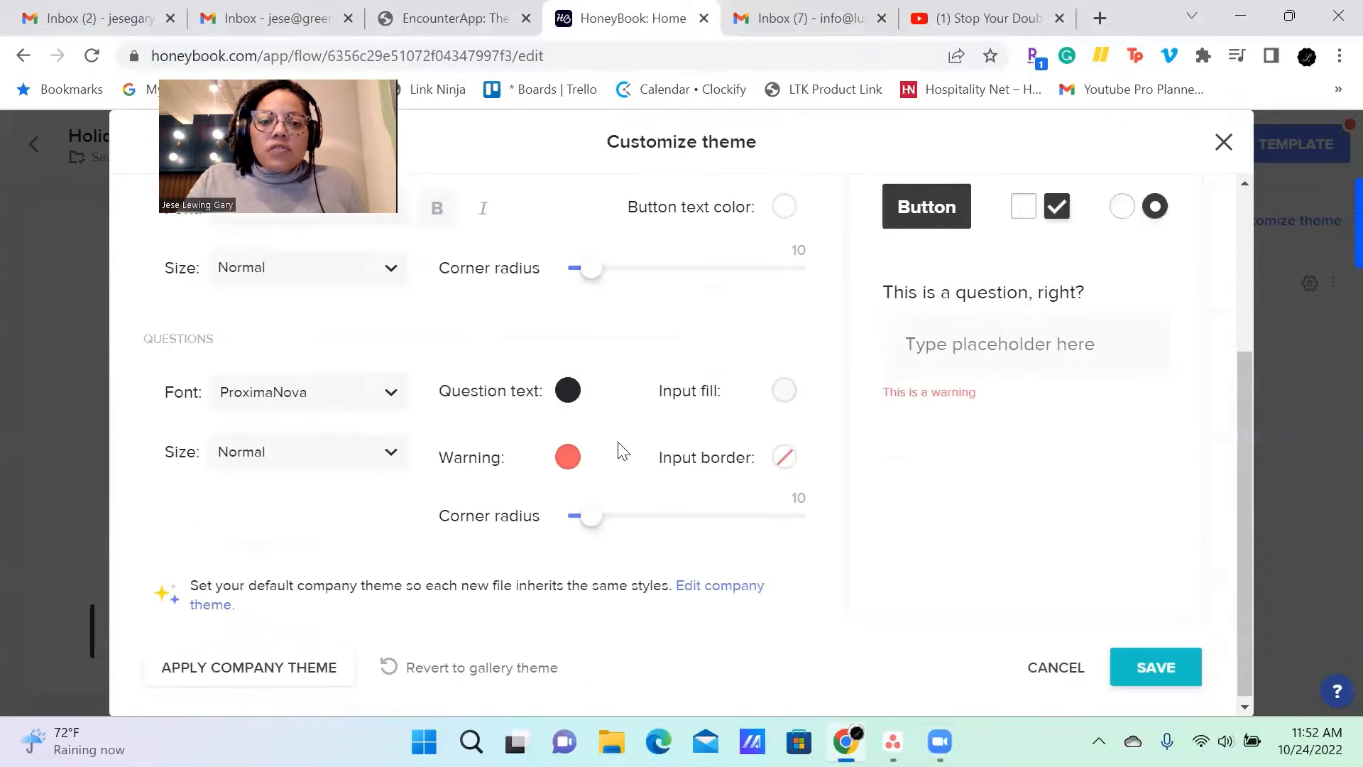
pyautogui.click(236, 674)
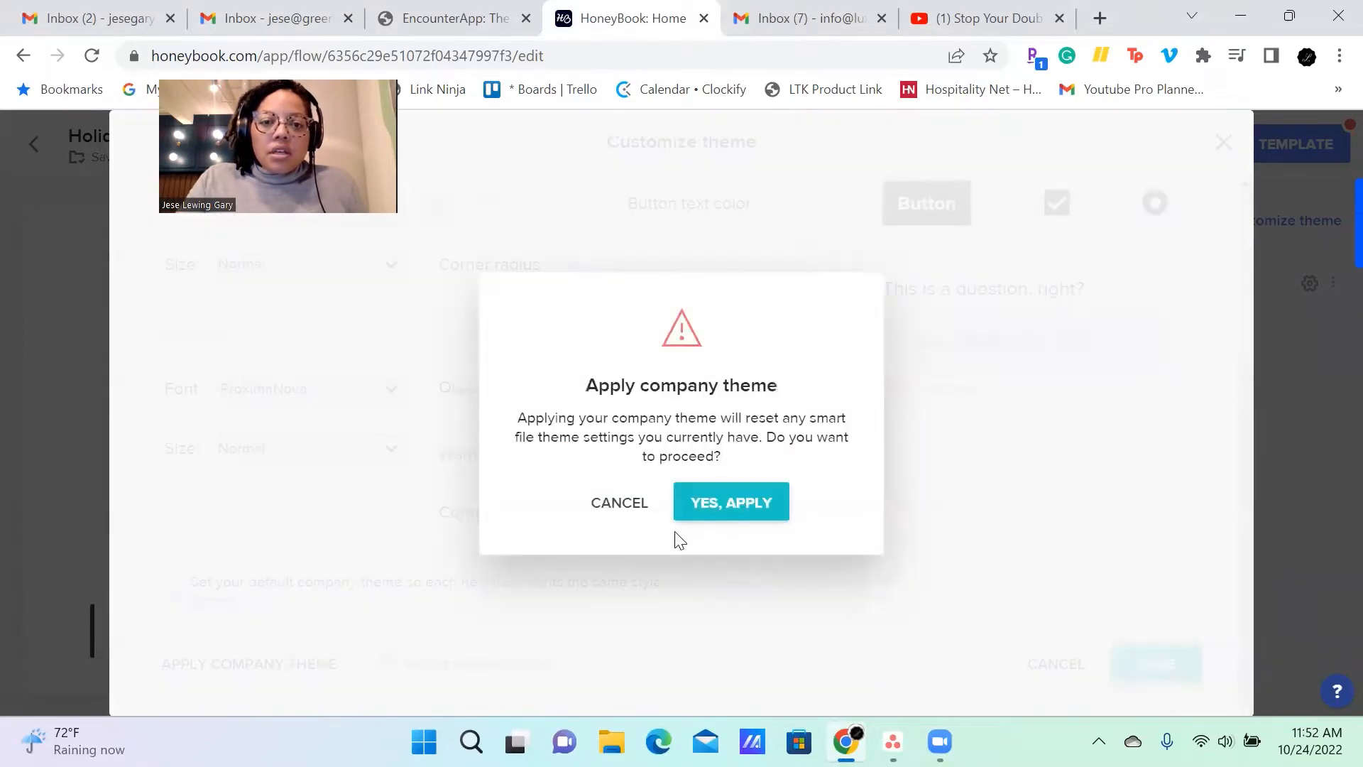
pyautogui.click(731, 501)
pyautogui.click(1135, 665)
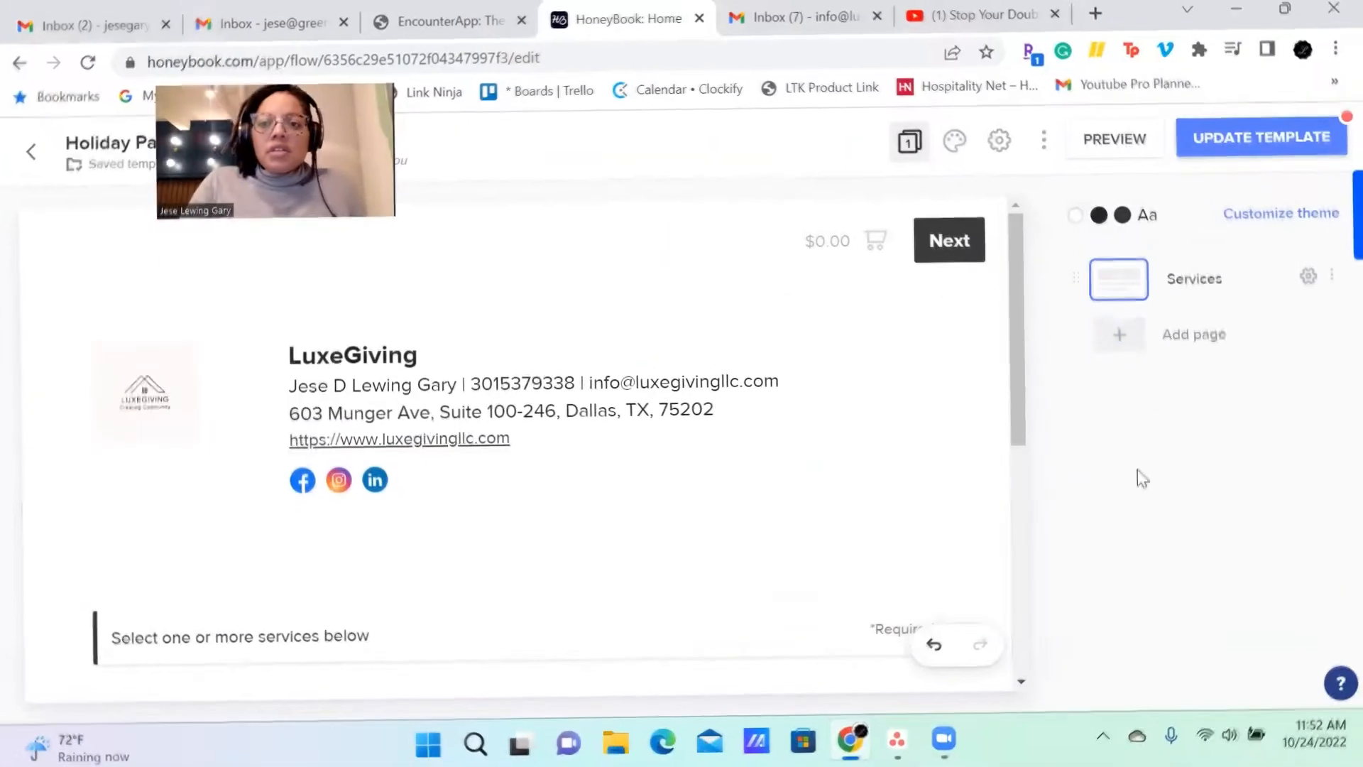
# Step: Add a blank second page to the template and insert an "Icon & text" layout block on it
pyautogui.click(1129, 347)
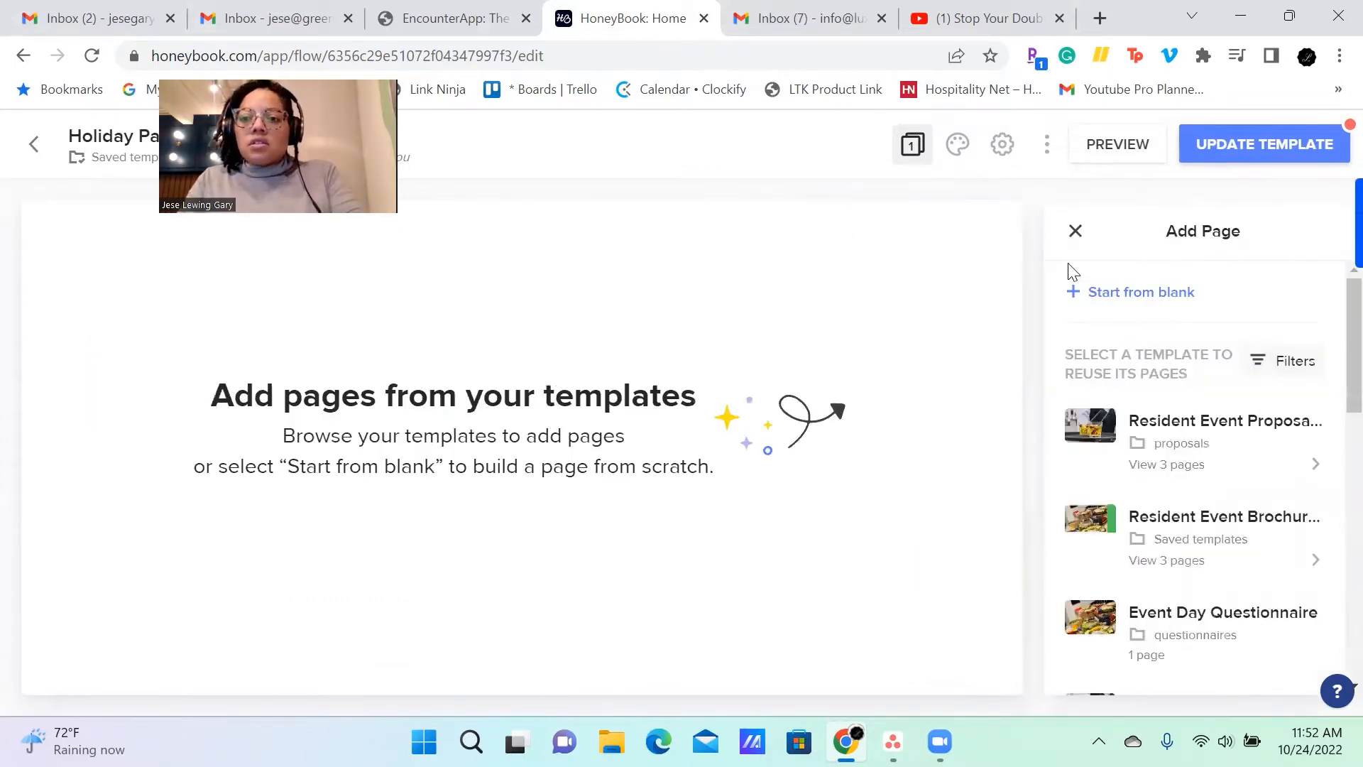
pyautogui.click(1136, 293)
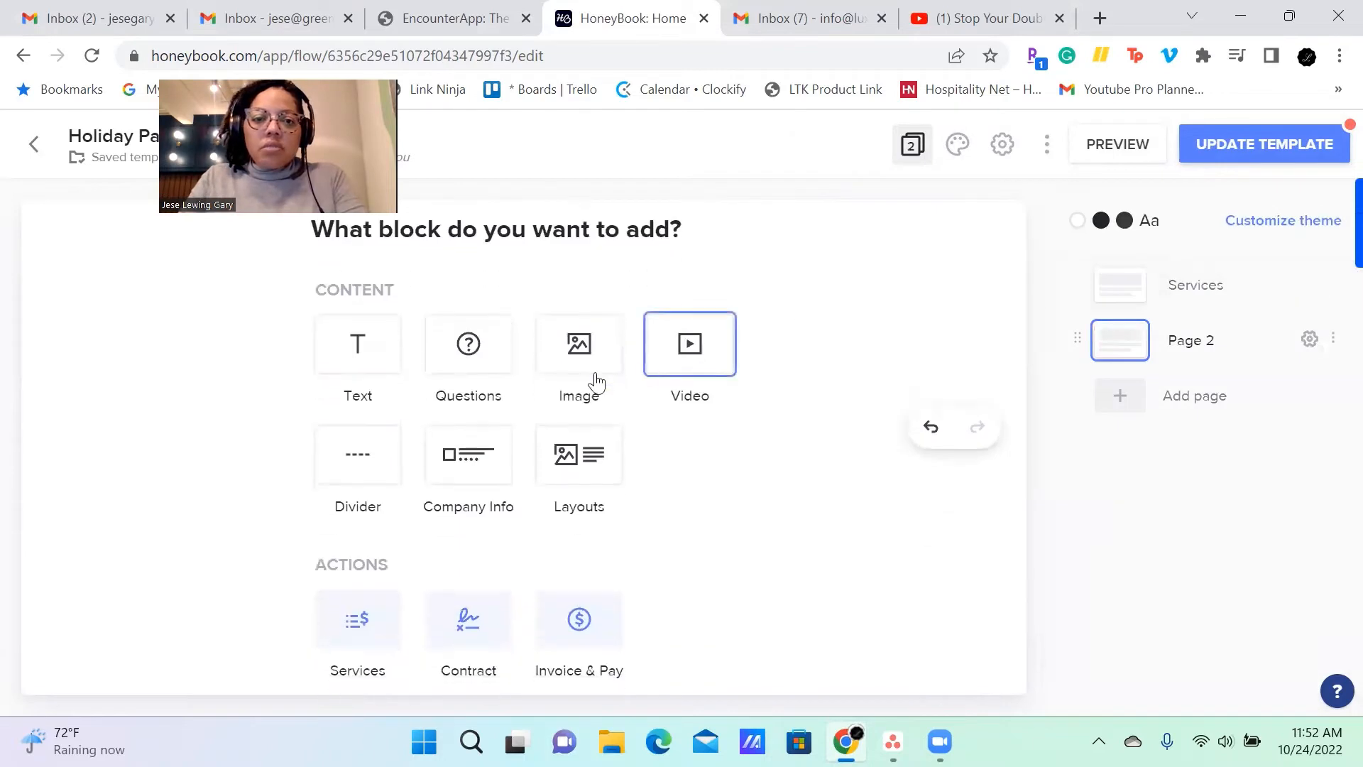
pyautogui.click(576, 465)
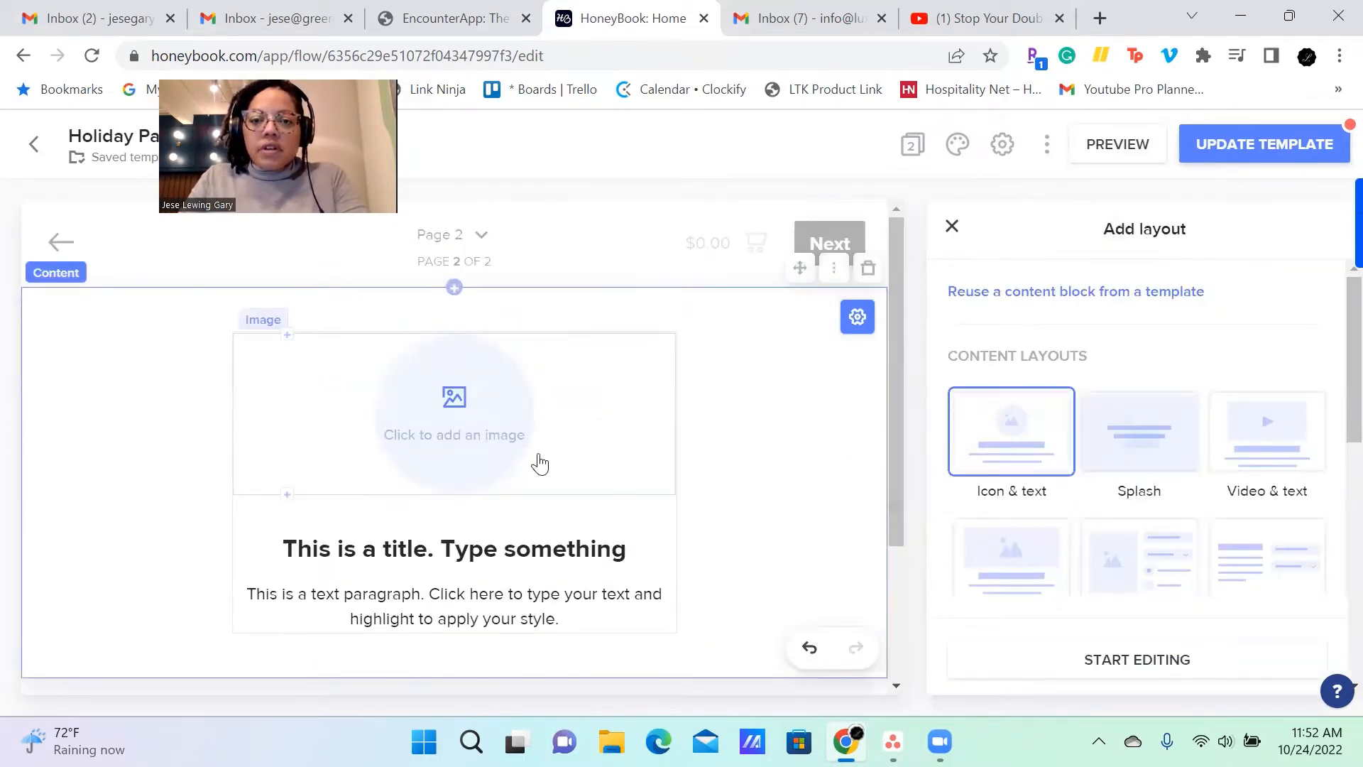
pyautogui.scroll(-3, 715, 413)
pyautogui.scroll(3, 605, 517)
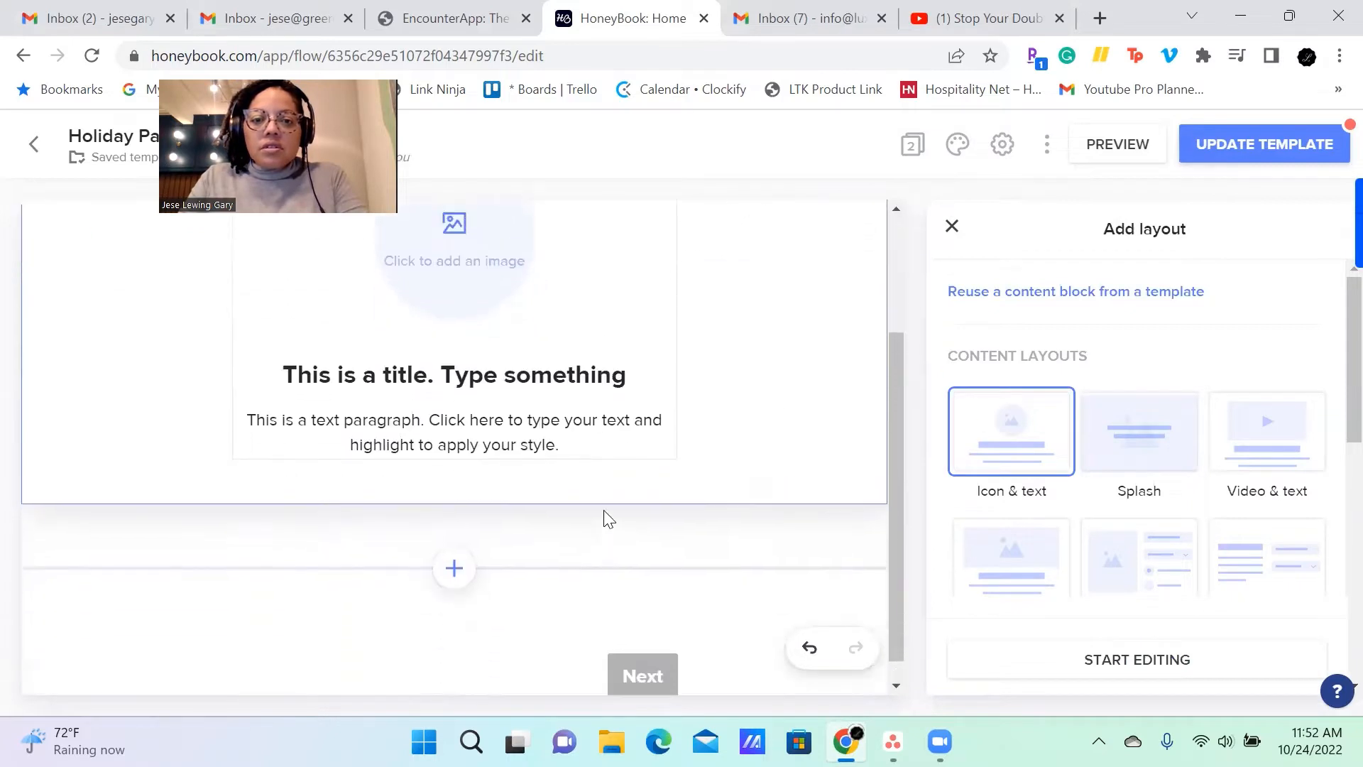
pyautogui.click(952, 226)
# Step: Rename Page 2 as "Home Page" and move it ahead of the Services page
pyautogui.click(1219, 338)
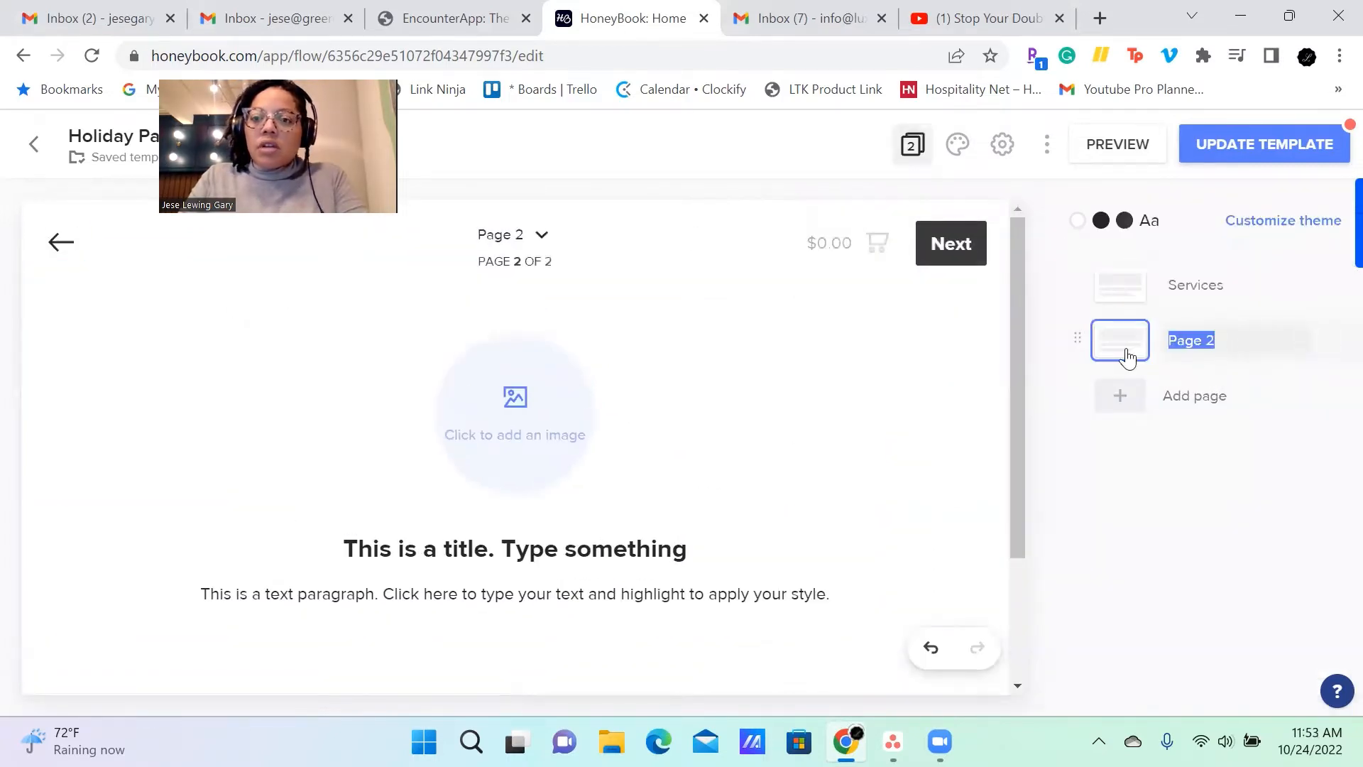
pyautogui.write('Gi')
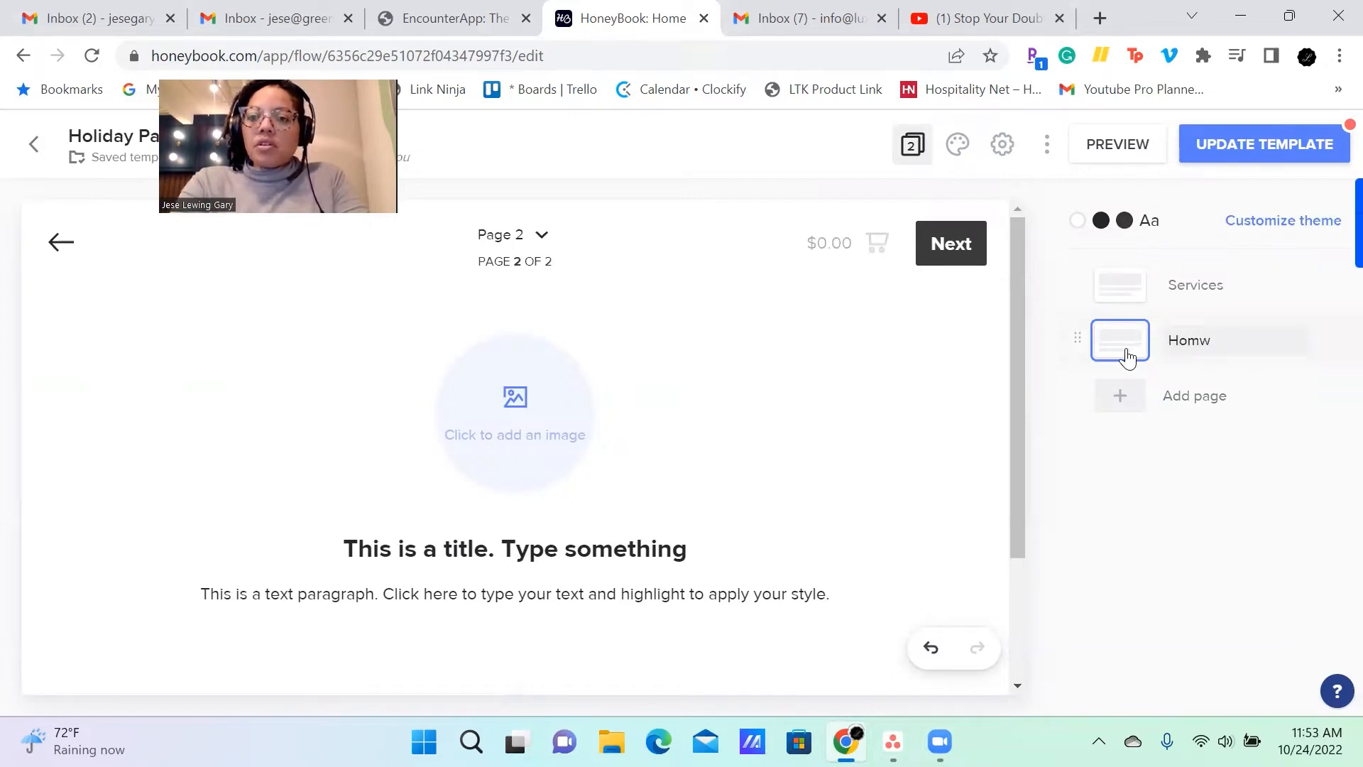
pyautogui.press('BackSpace')
pyautogui.press('BackSpace')
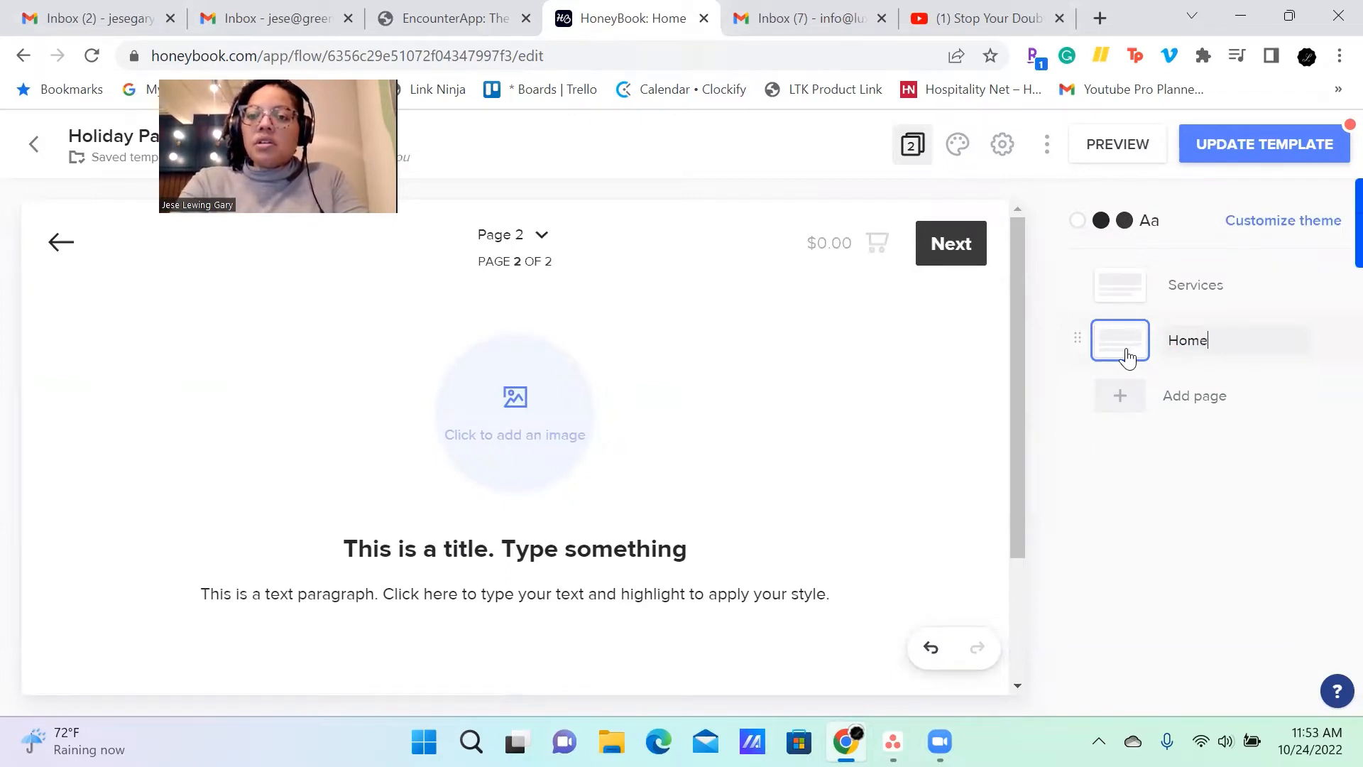
pyautogui.write('Pag')
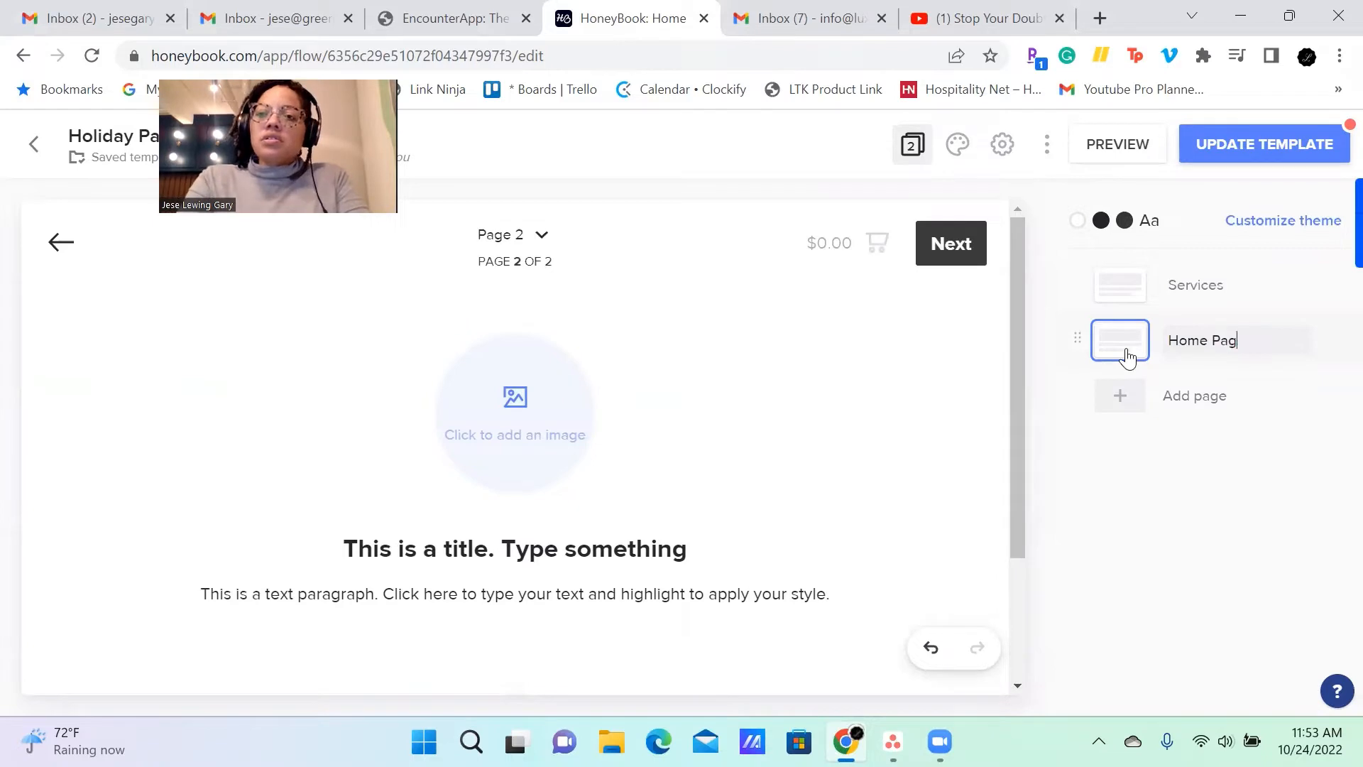
pyautogui.write('e')
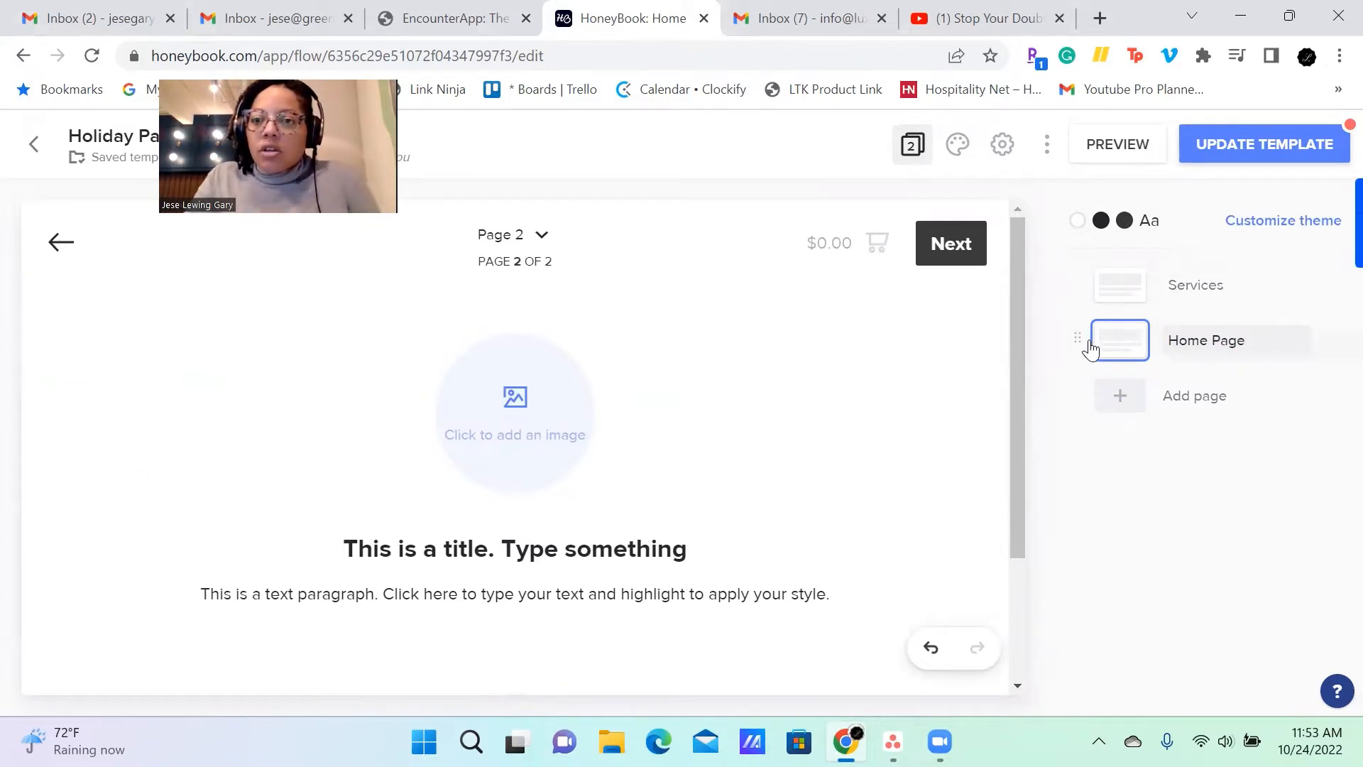
pyautogui.moveTo(1077, 338); pyautogui.dragTo(1080, 281)
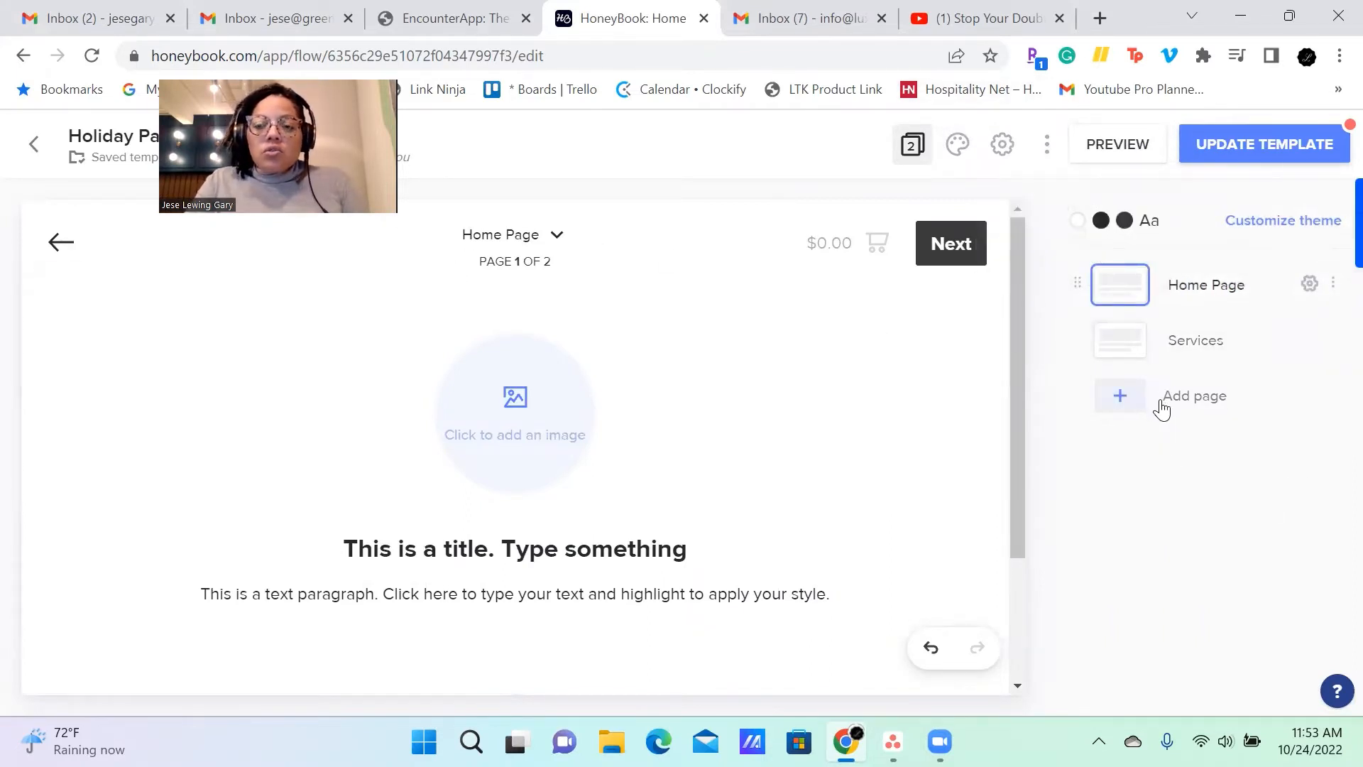
# Step: Add the Contract page from the Resident Event Proposal template as the last page, after Services
pyautogui.click(1134, 409)
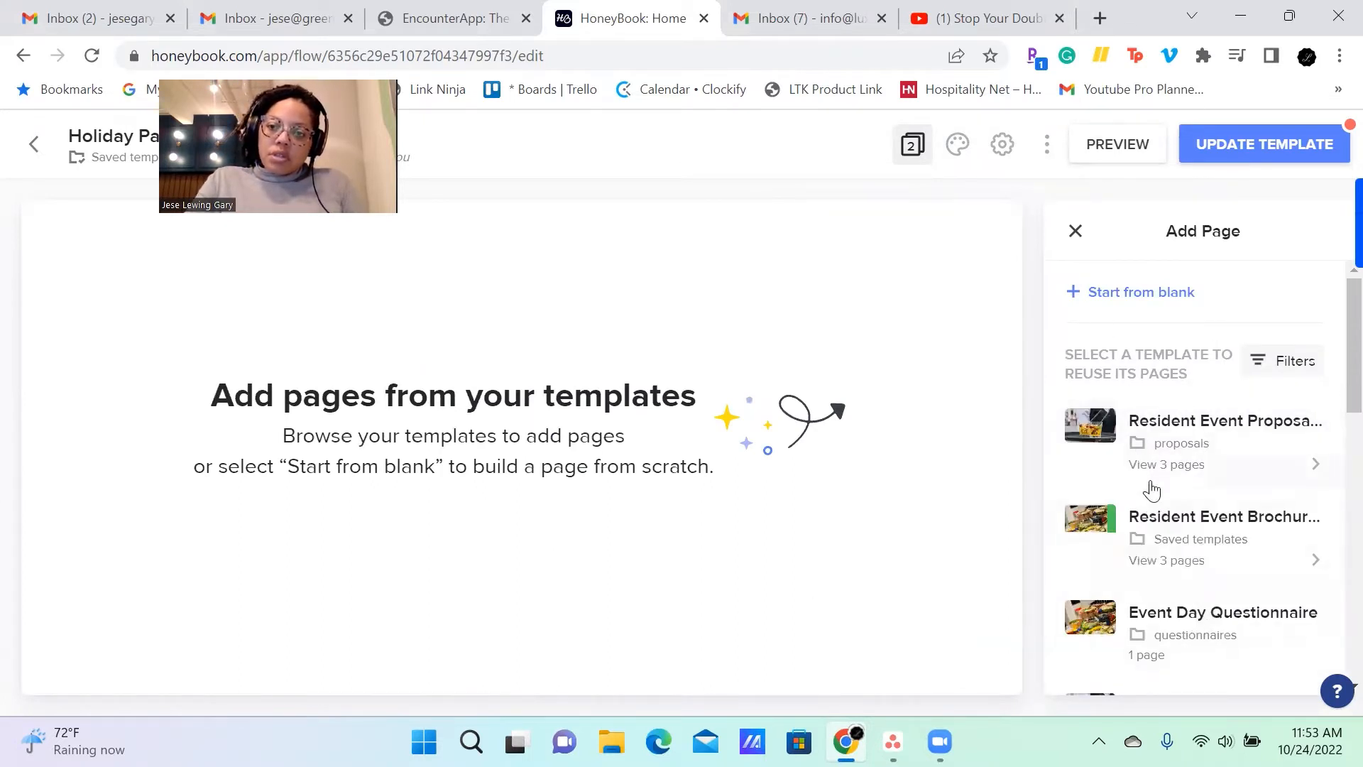
pyautogui.click(1185, 435)
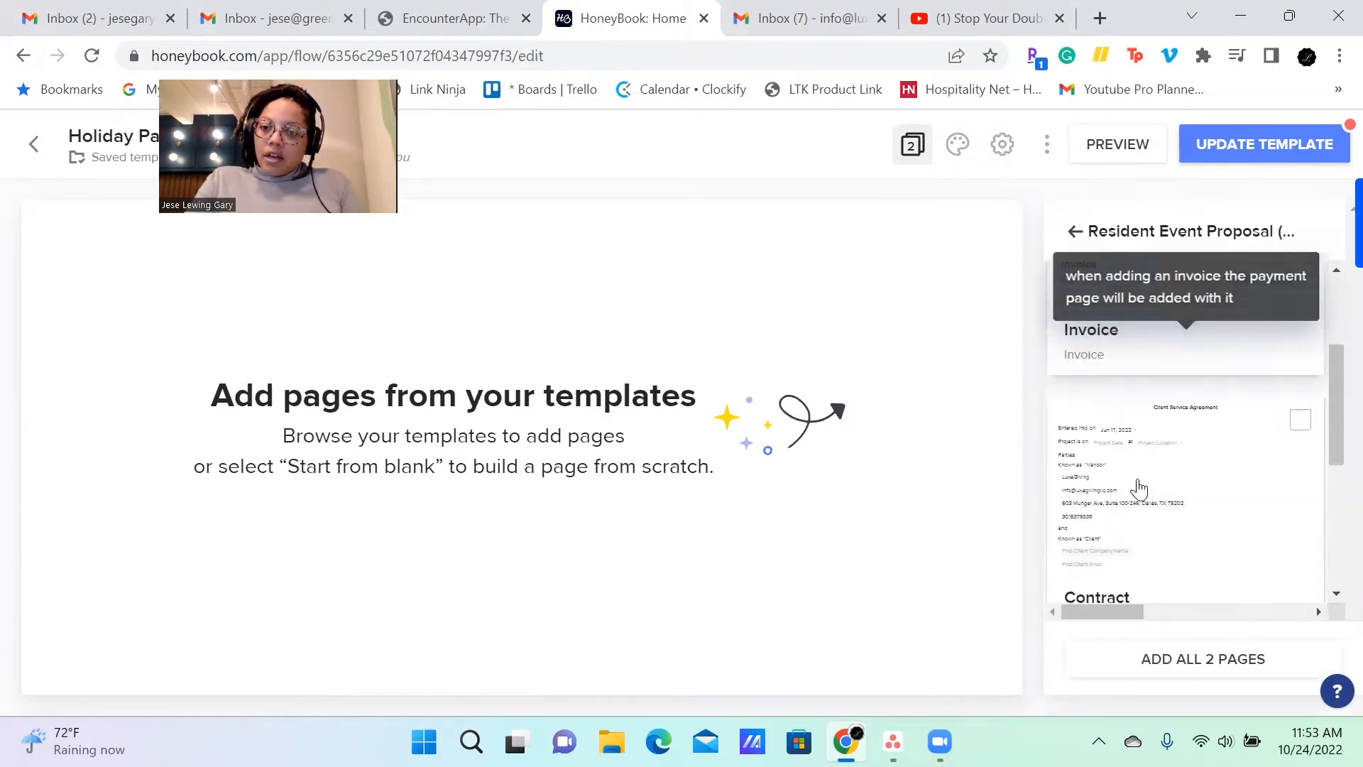
pyautogui.scroll(-1, 1139, 490)
pyautogui.scroll(-2, 1148, 491)
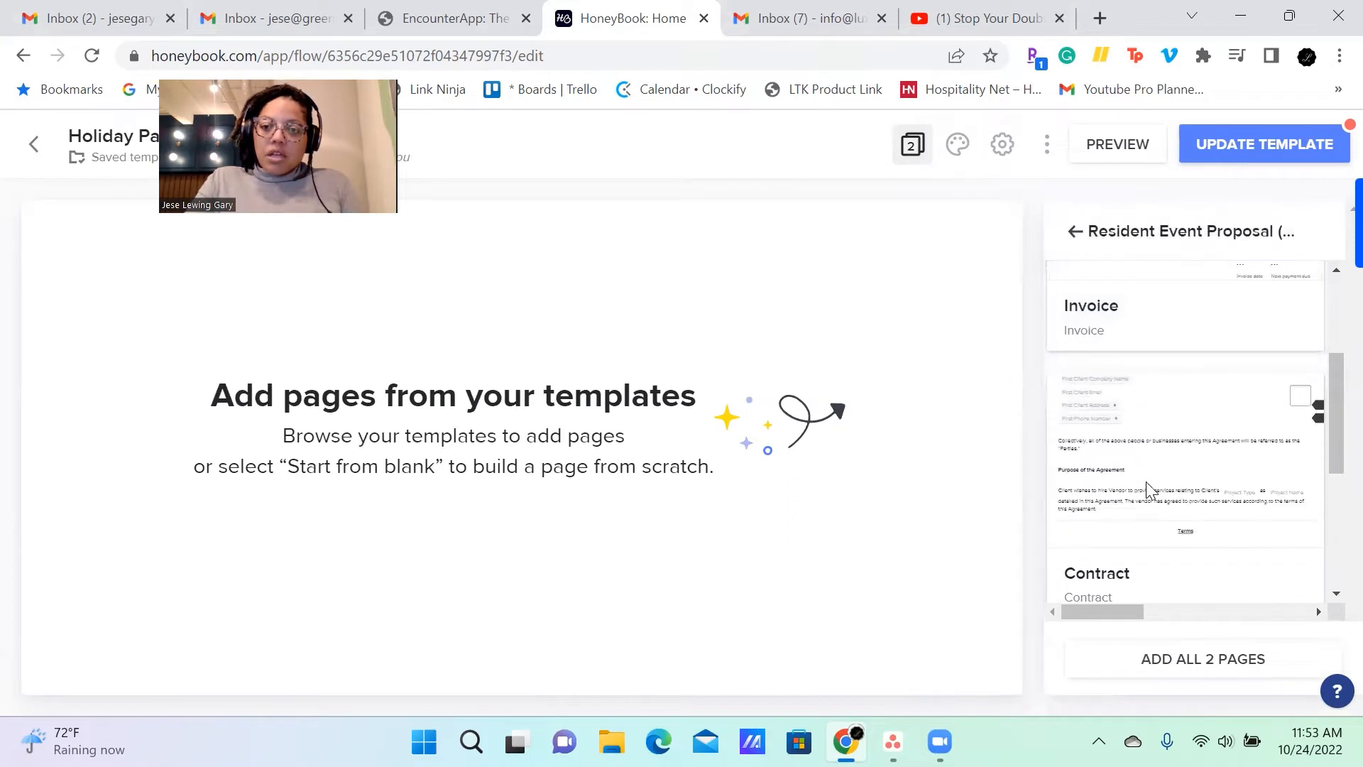
pyautogui.click(1147, 490)
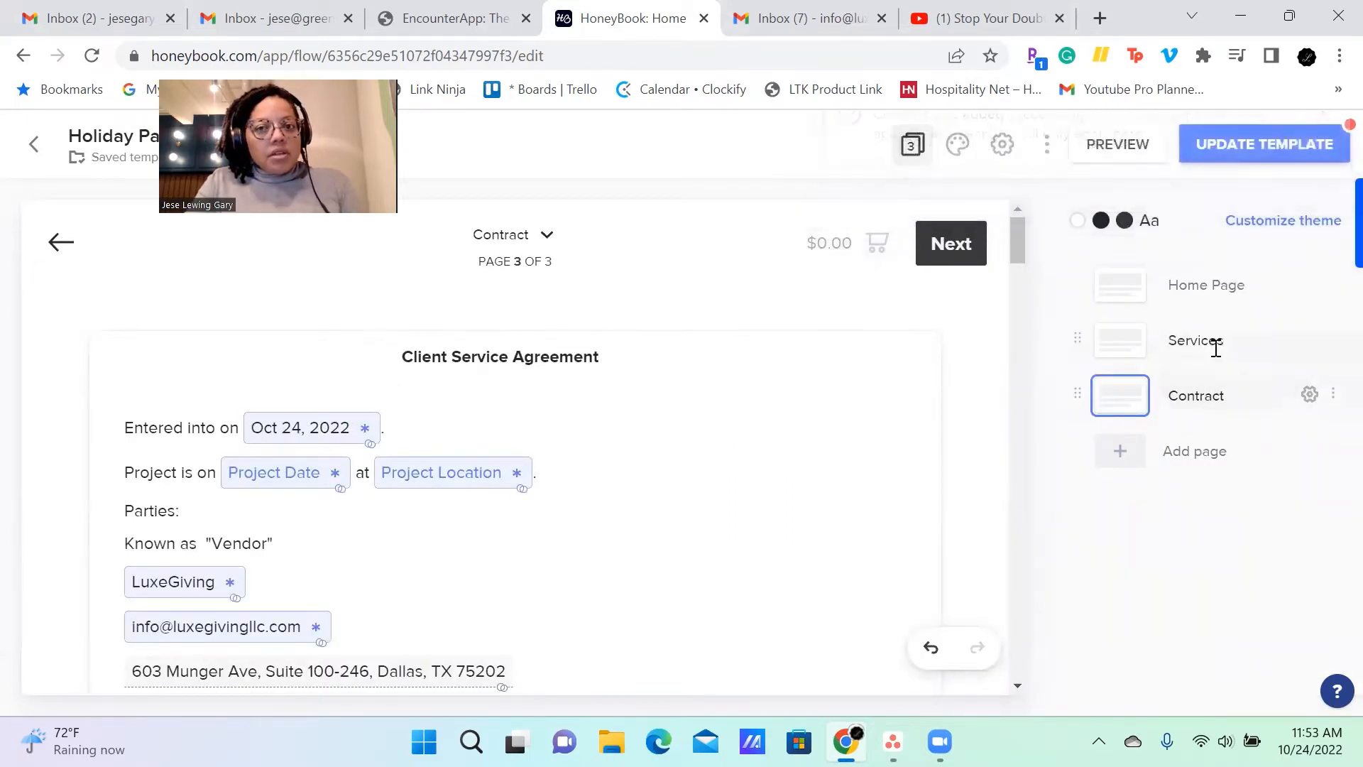
pyautogui.moveTo(1076, 395)
pyautogui.mouseDown()
pyautogui.moveTo(1062, 286)
pyautogui.moveTo(1075, 398)
pyautogui.mouseUp()
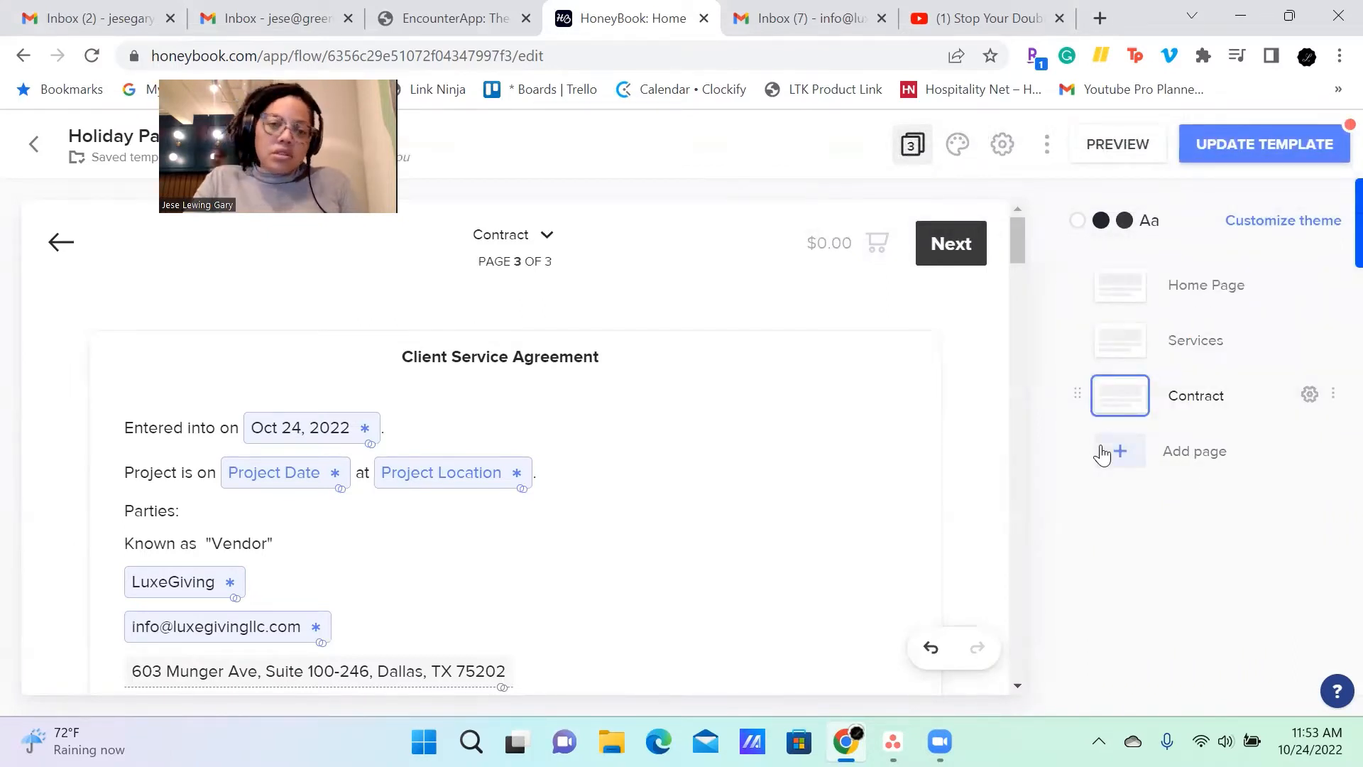
# Step: Preview the file as a client, switching from the Contract page to Services and Home Page, and return to editing
pyautogui.click(546, 235)
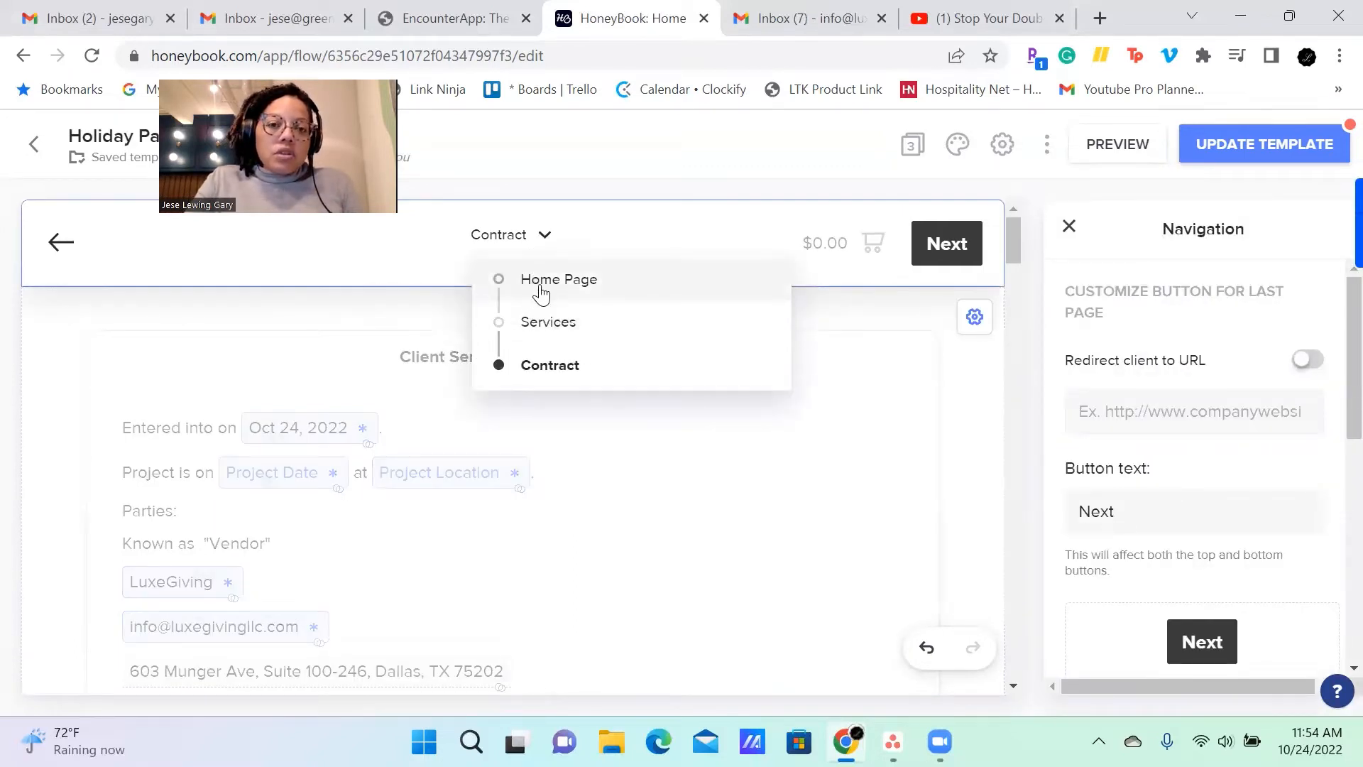
pyautogui.click(1114, 143)
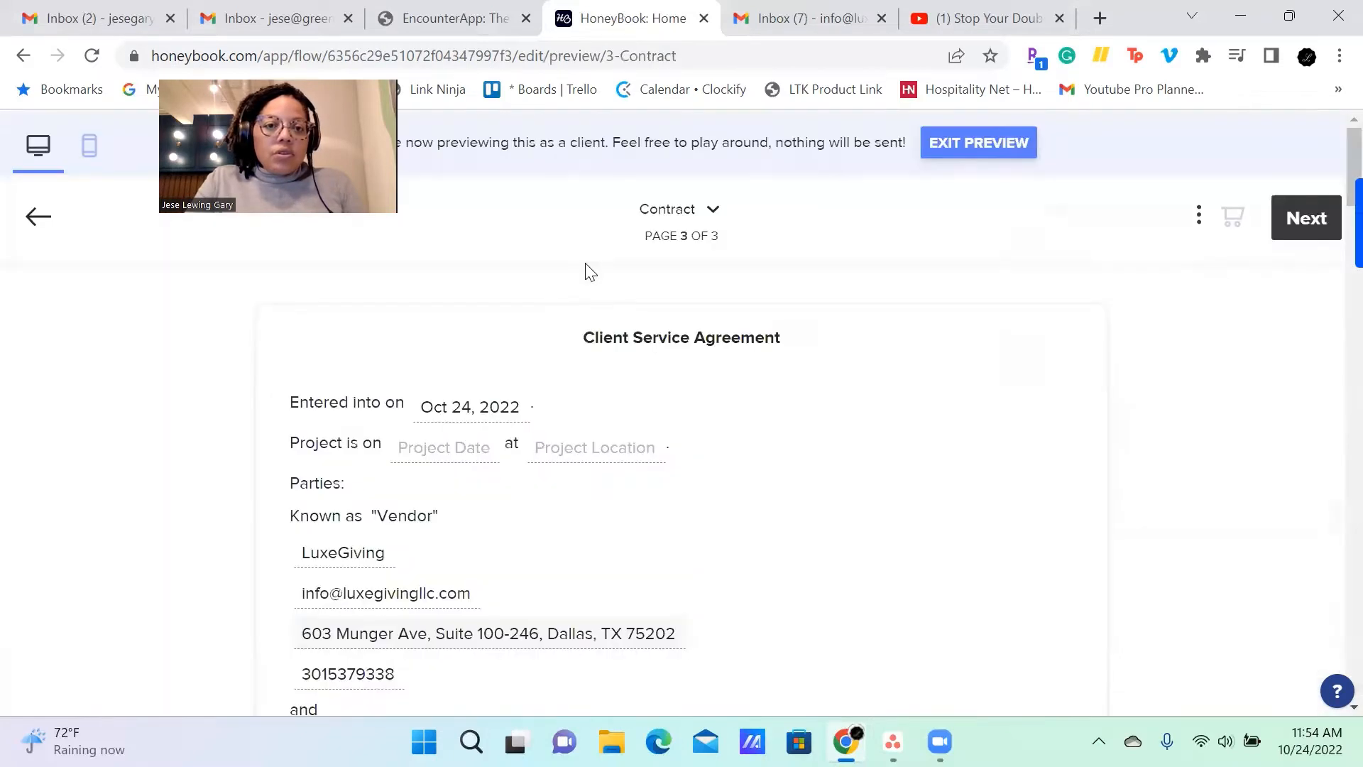
pyautogui.click(713, 209)
pyautogui.click(710, 291)
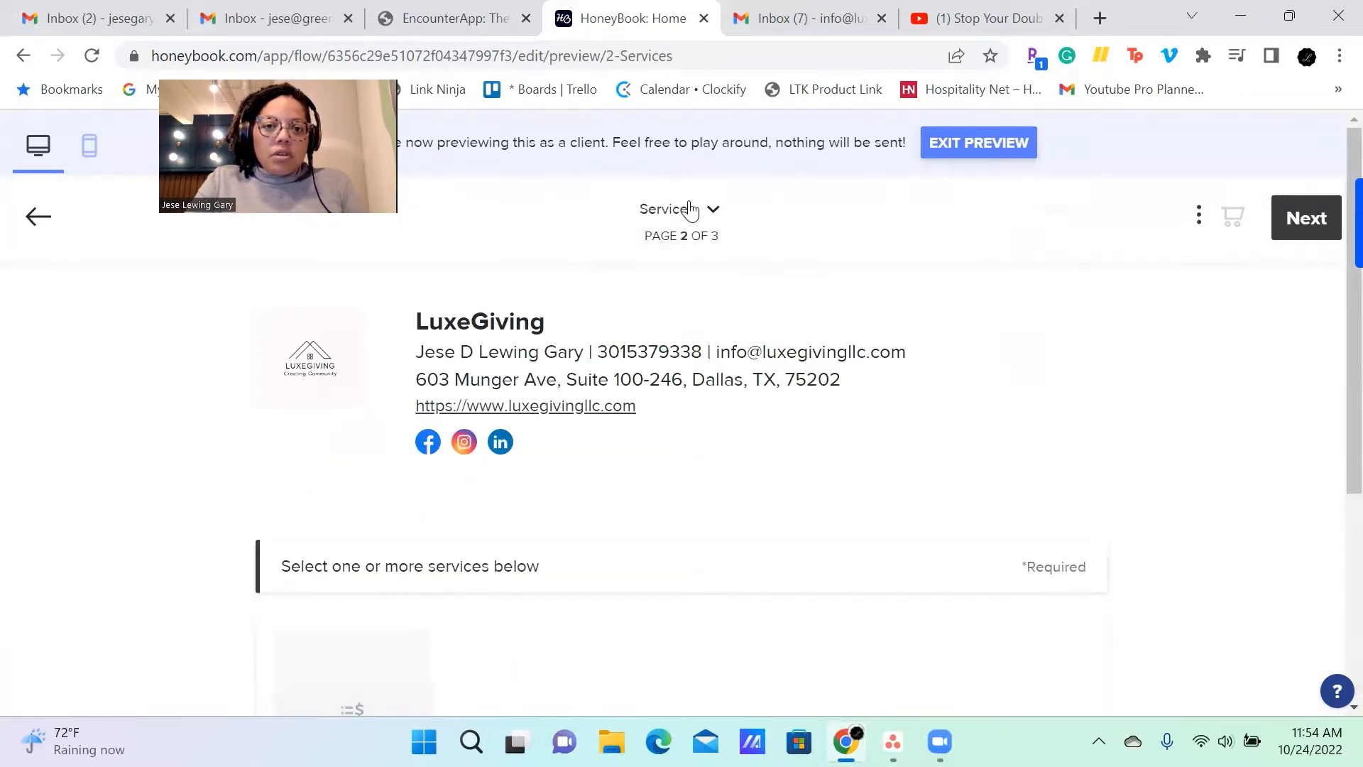
pyautogui.click(699, 212)
pyautogui.click(724, 262)
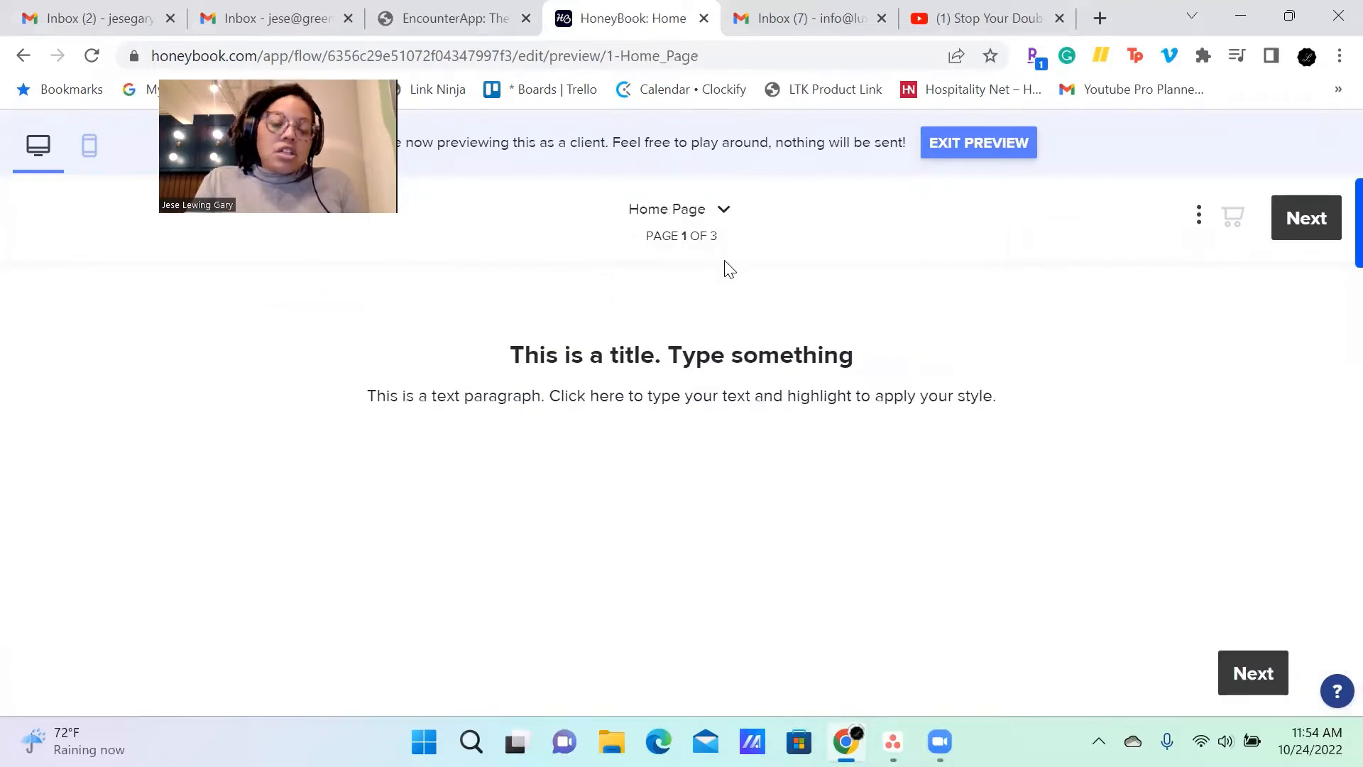
pyautogui.click(978, 142)
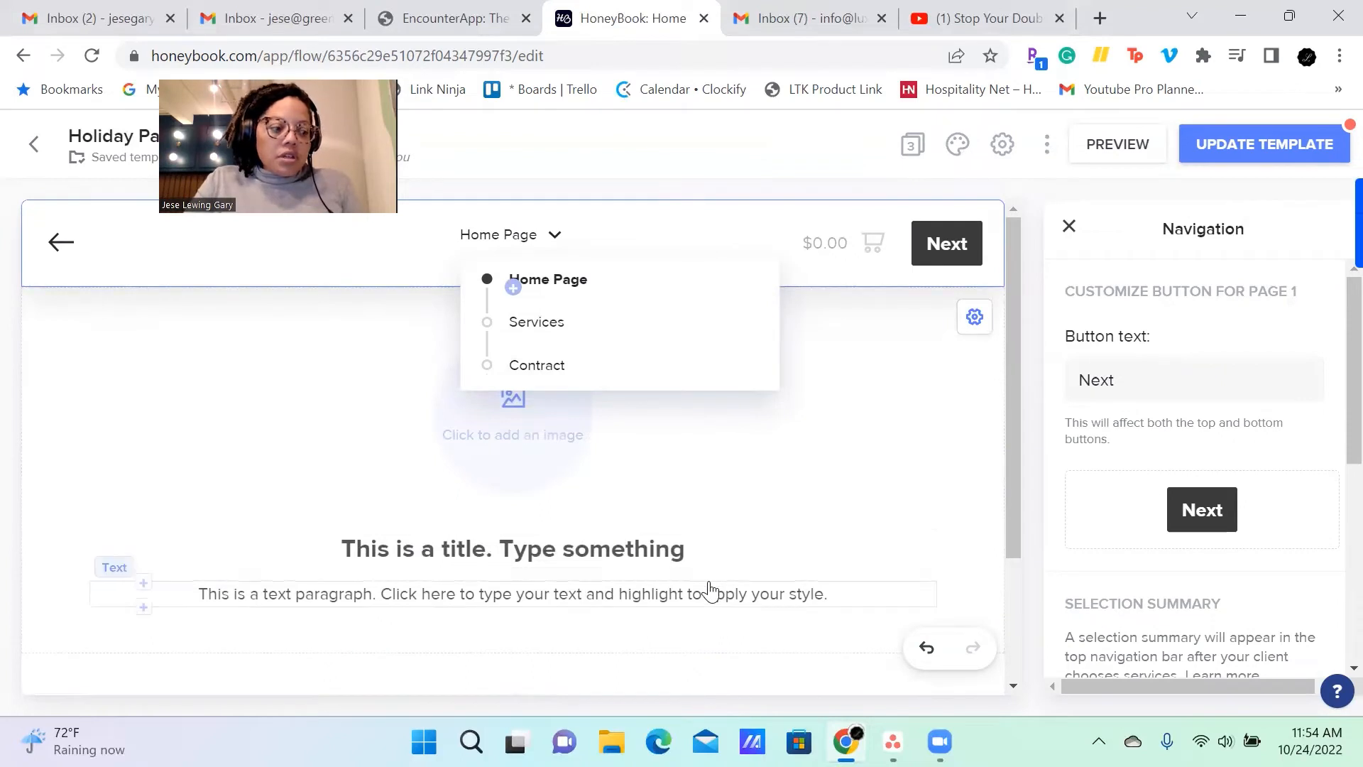
pyautogui.scroll(-1, 709, 604)
pyautogui.click(1068, 226)
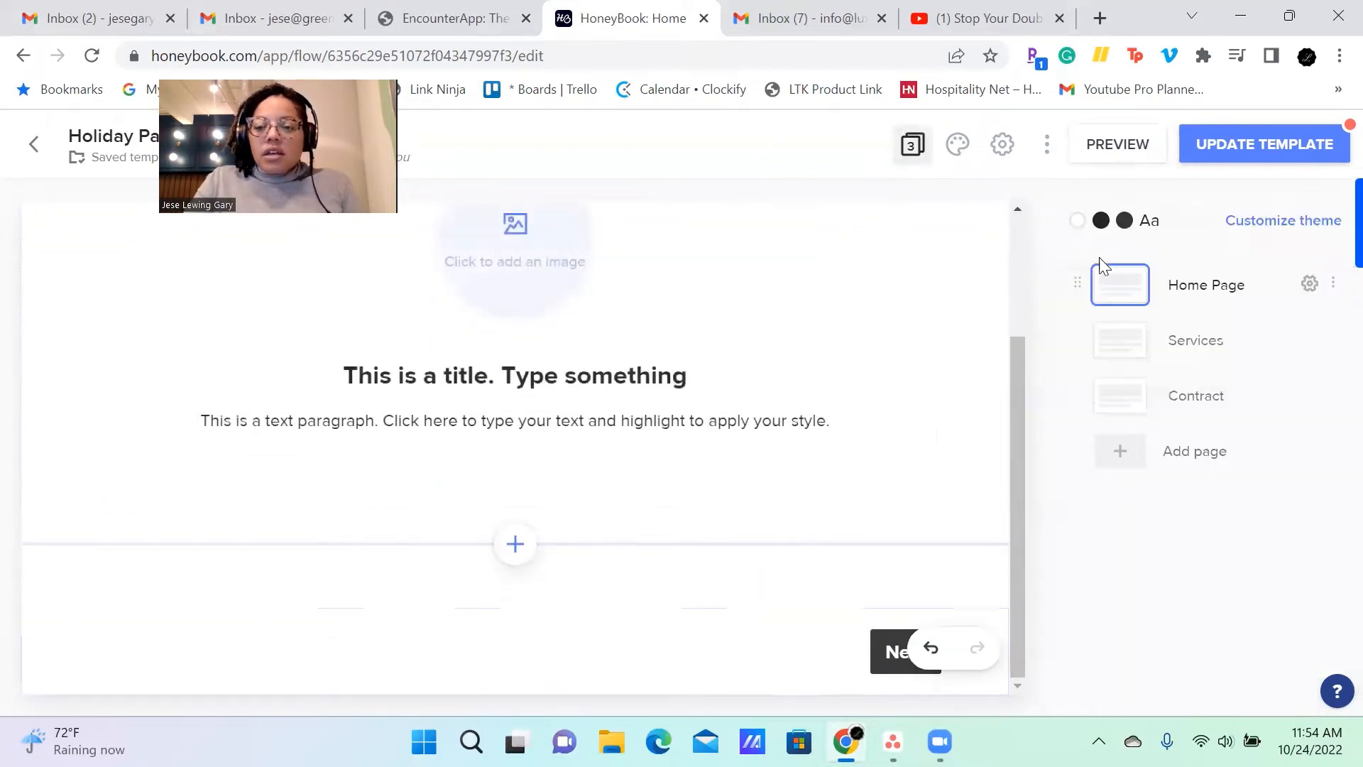
# Step: Add a video block with the "1 video" layout below the text on the Home Page
pyautogui.click(529, 551)
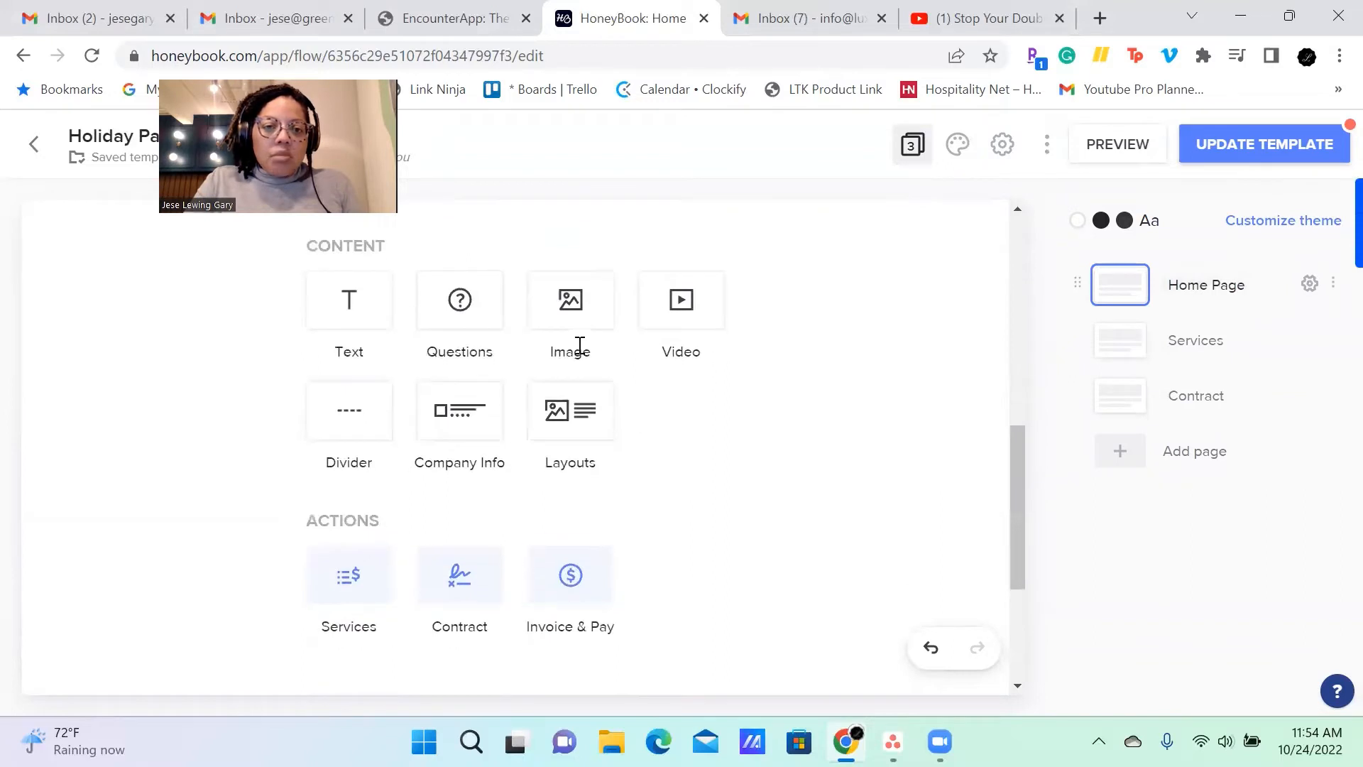
pyautogui.click(692, 323)
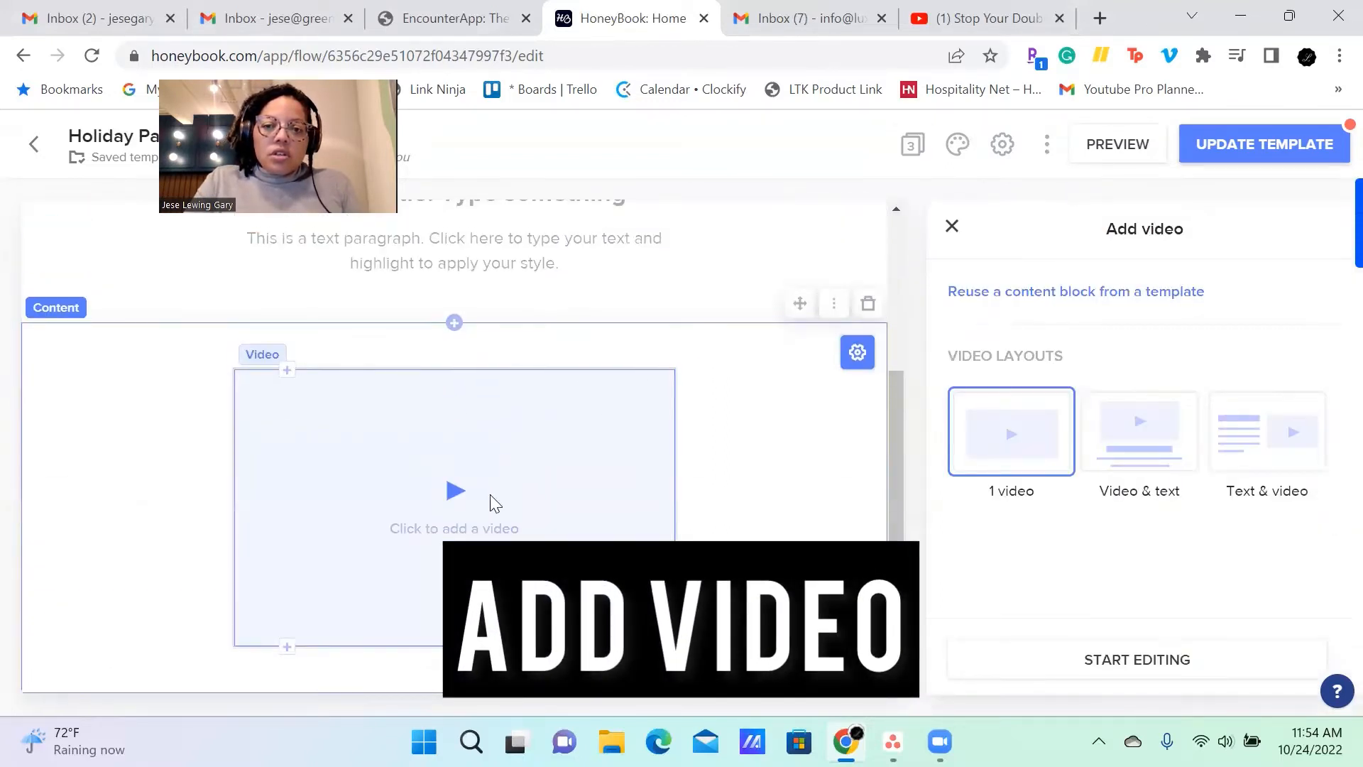
pyautogui.click(490, 499)
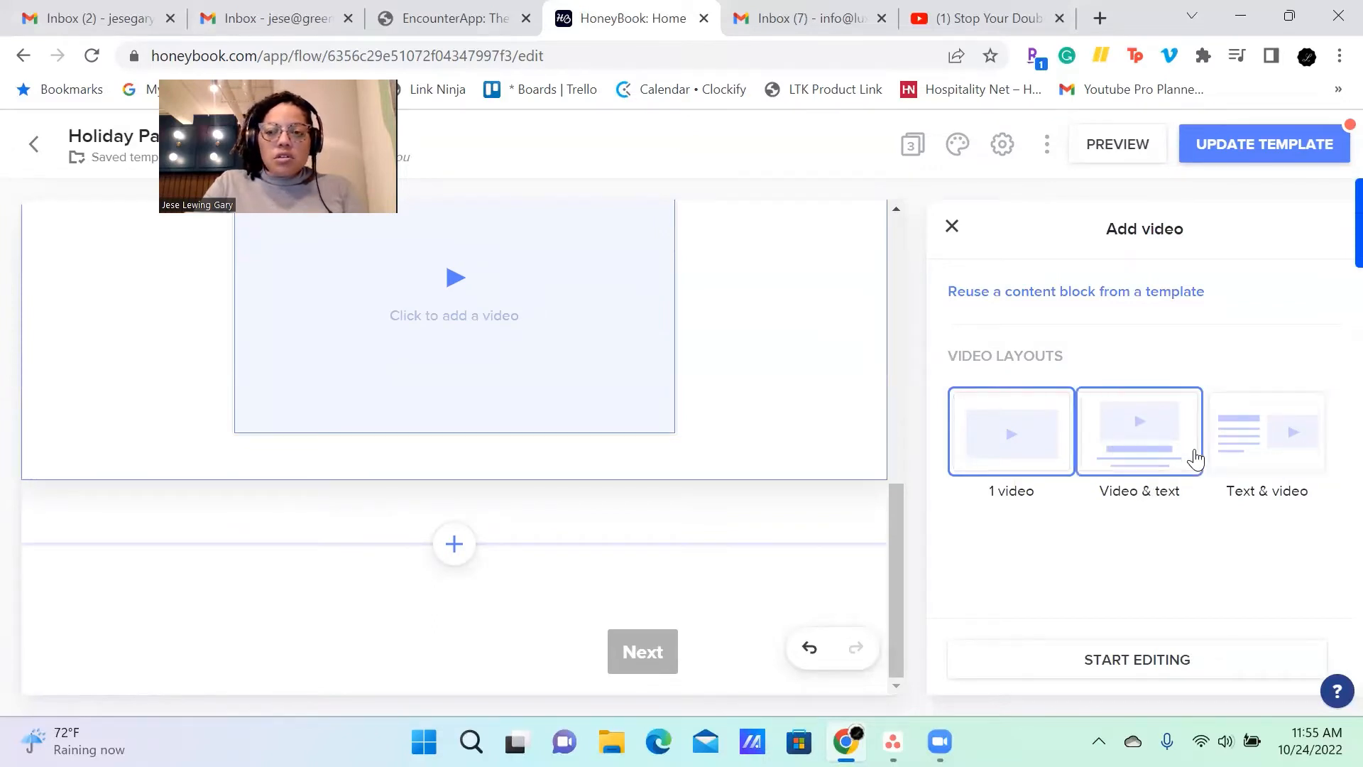
# Step: Switch the Home Page video block to the "Video & text" layout
pyautogui.click(1143, 426)
pyautogui.scroll(-3, 639, 505)
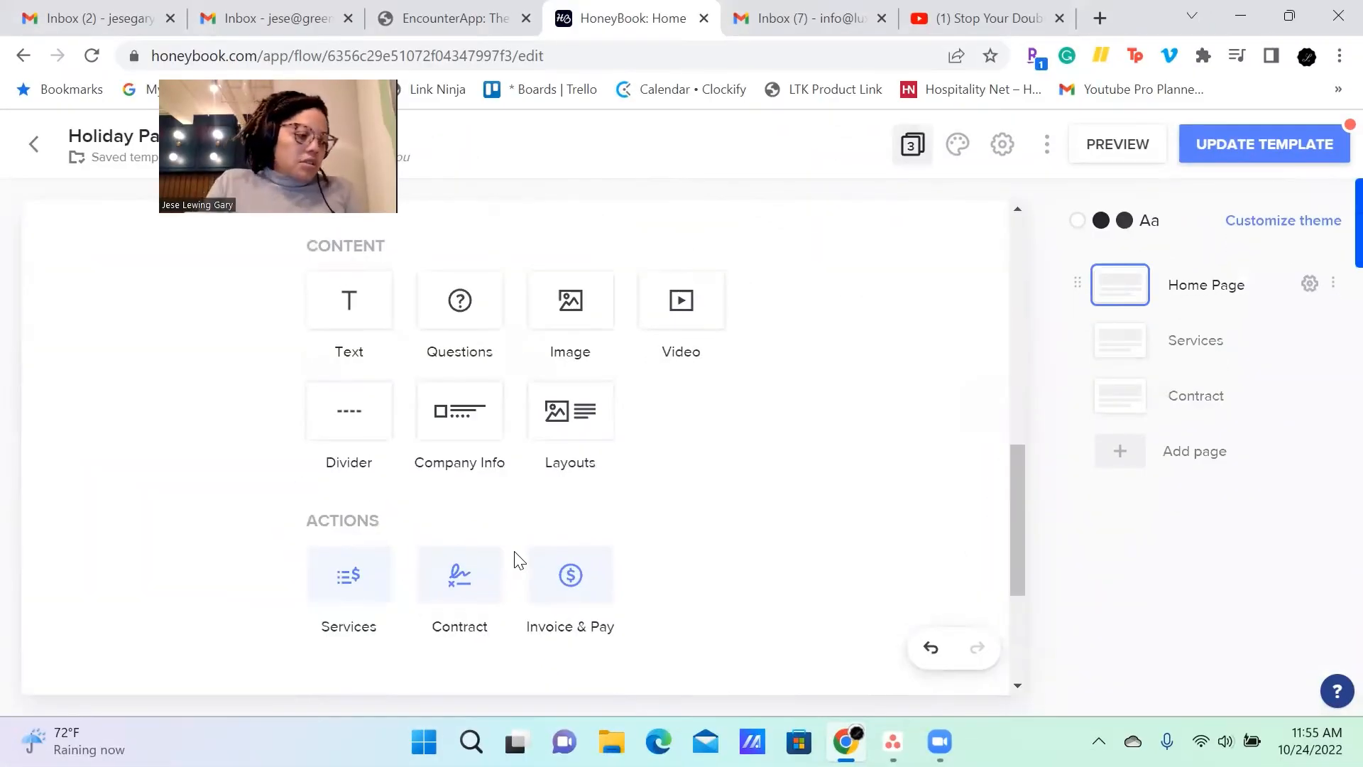
# Step: Add a questions block with the "1 question" layout below the video on the Home Page and browse the other question layouts
pyautogui.click(466, 307)
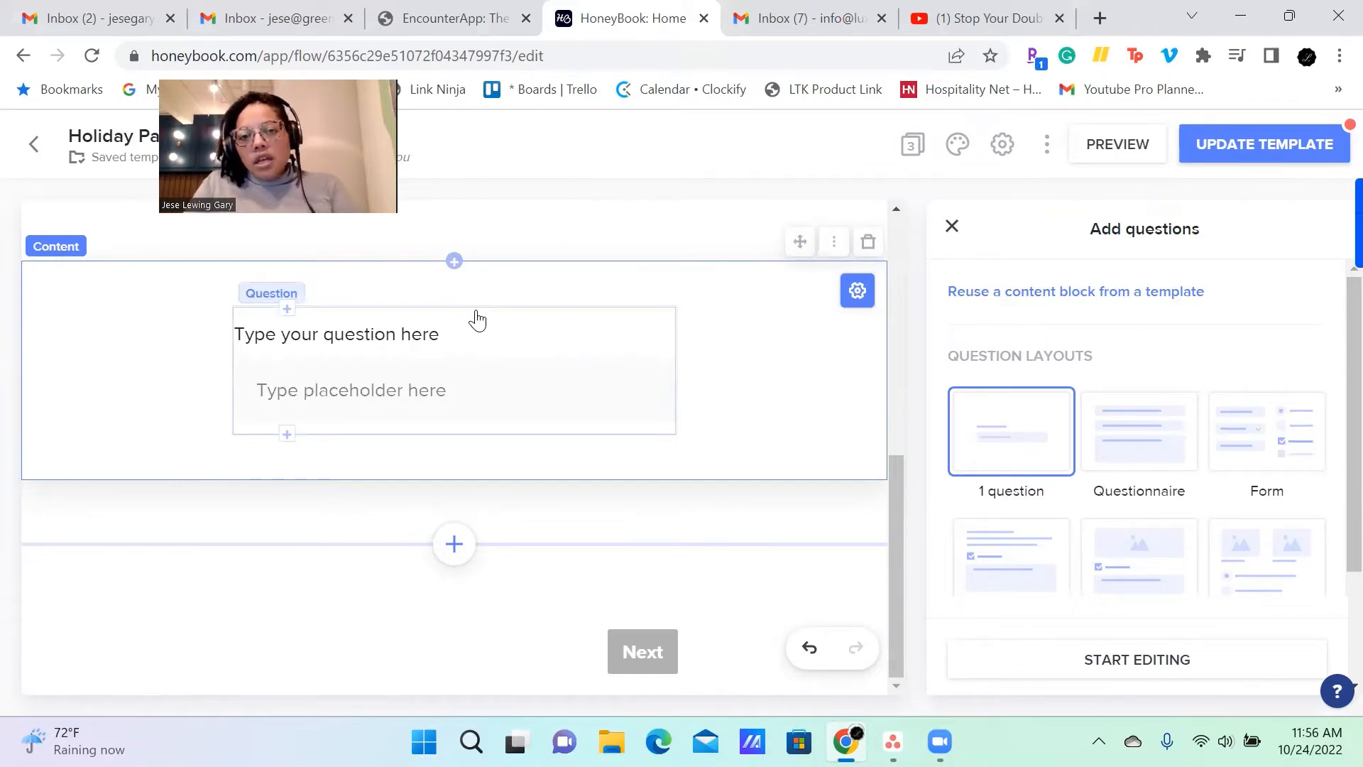
pyautogui.scroll(-2, 1074, 512)
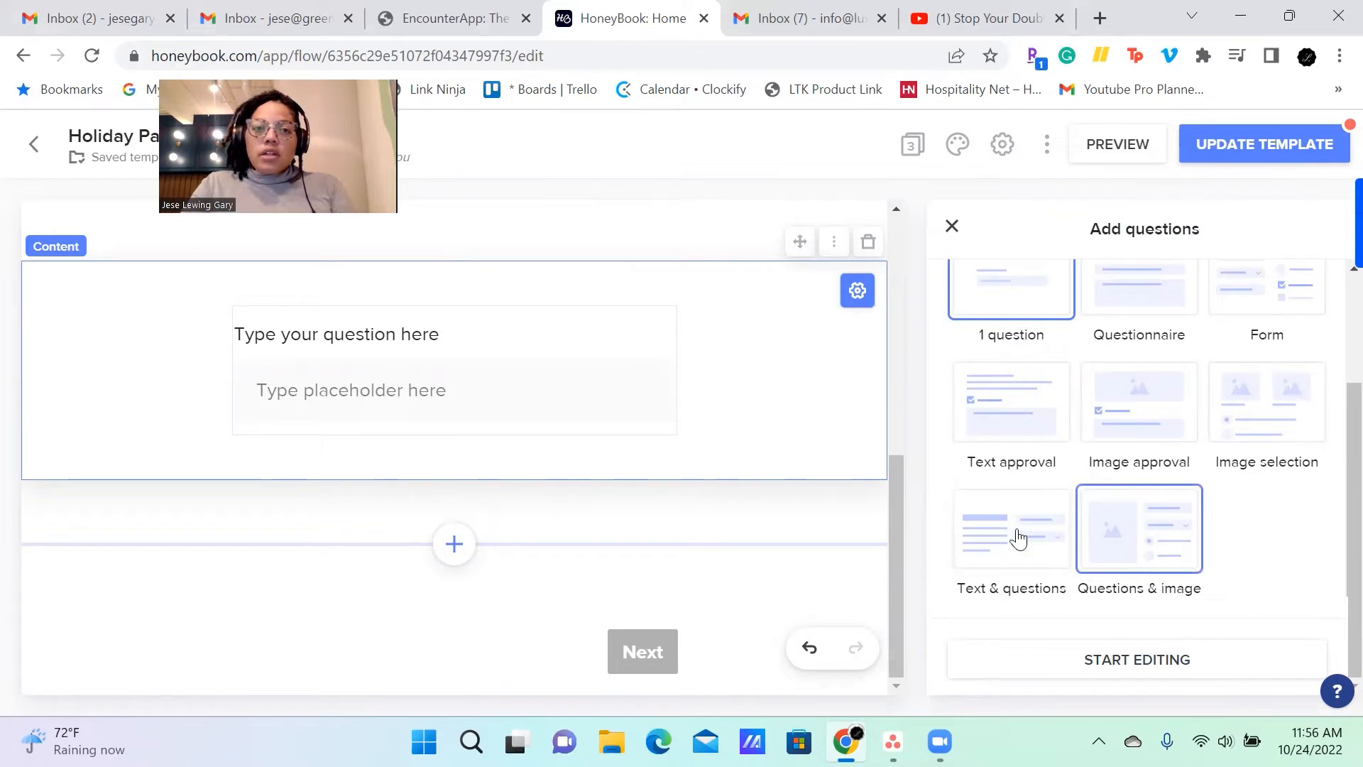
pyautogui.scroll(2, 1018, 538)
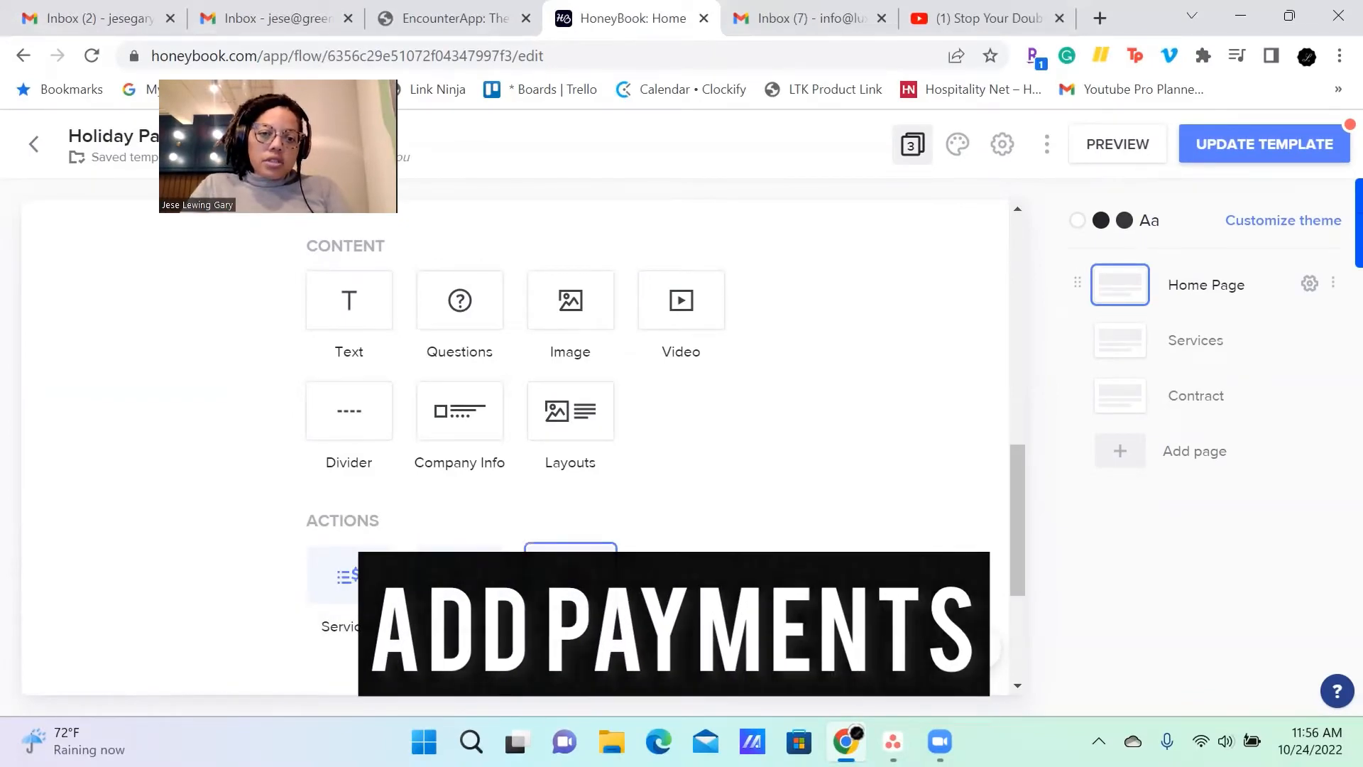
# Step: Add an invoice with payment to a new page after the services block, reusing the Standard invoice template
pyautogui.click(590, 578)
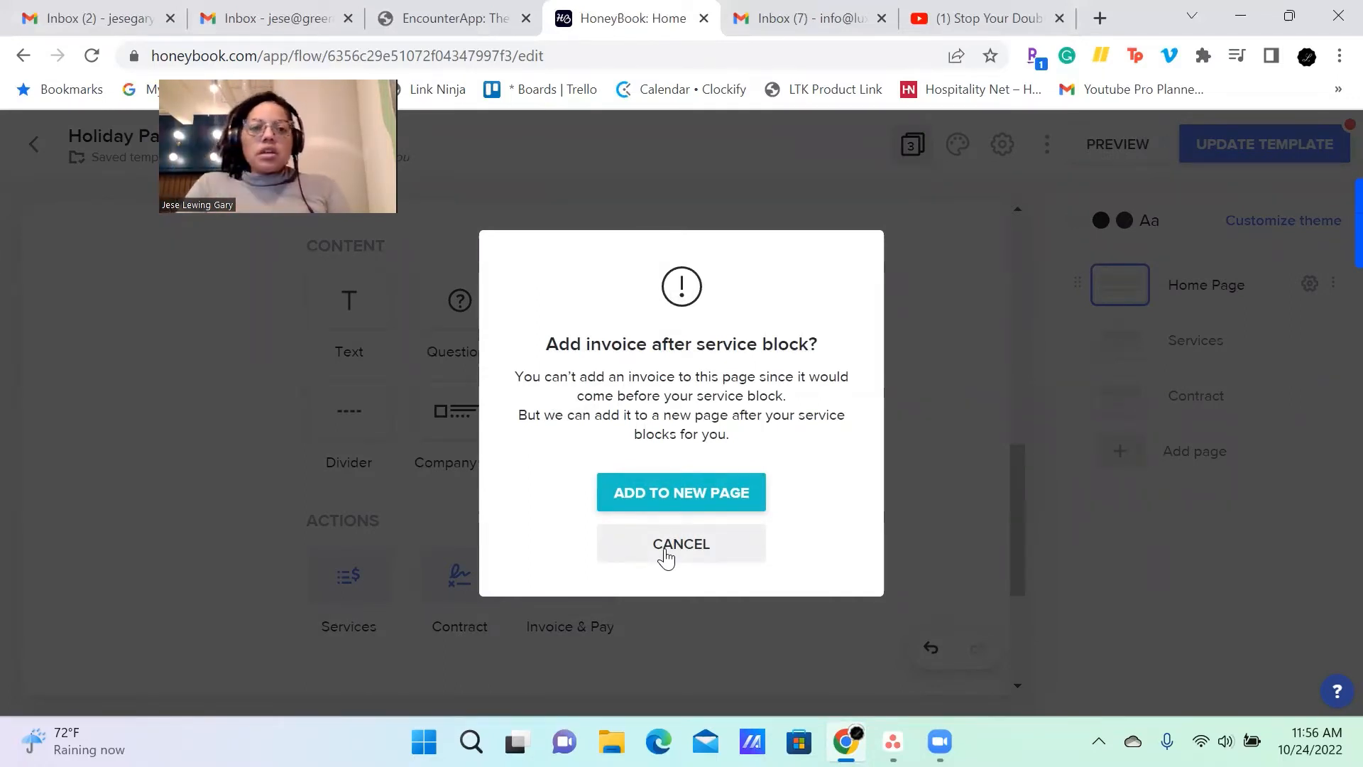
pyautogui.click(694, 501)
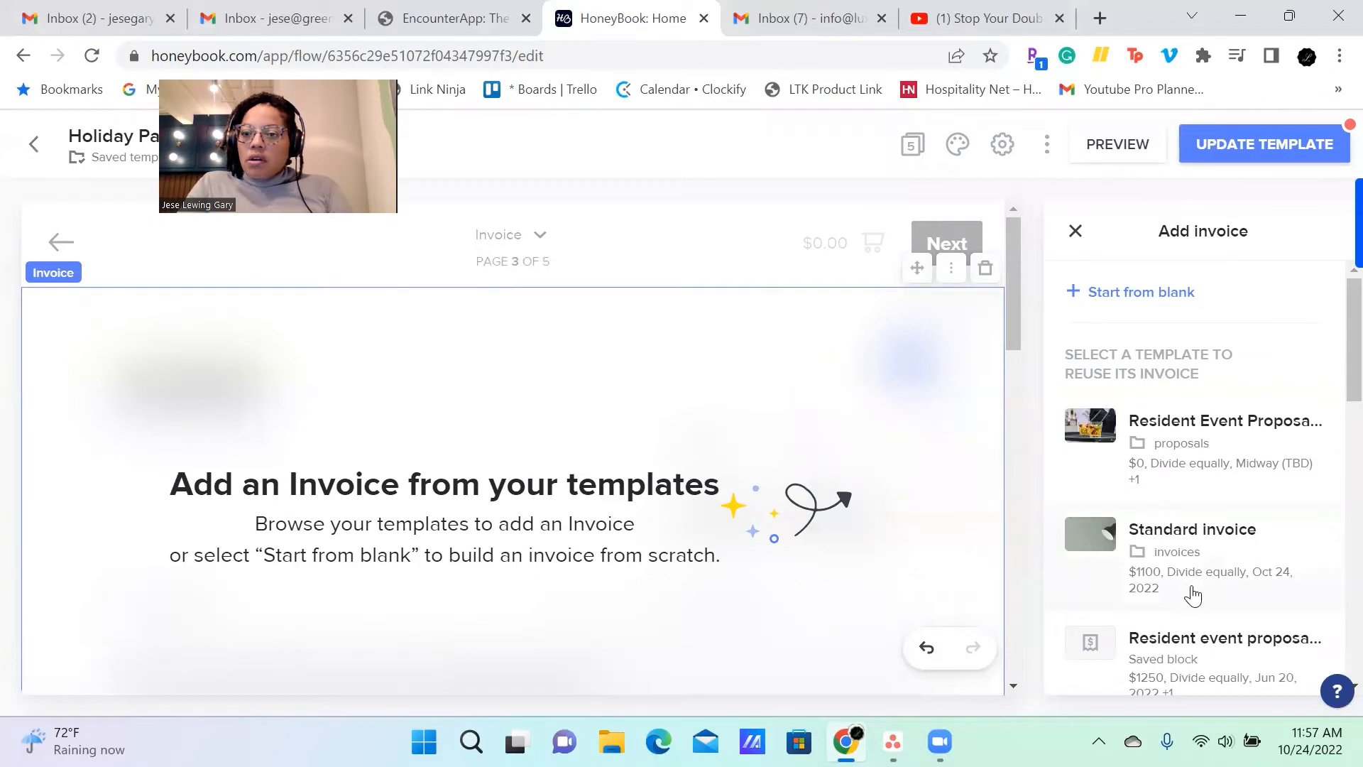
pyautogui.click(1184, 557)
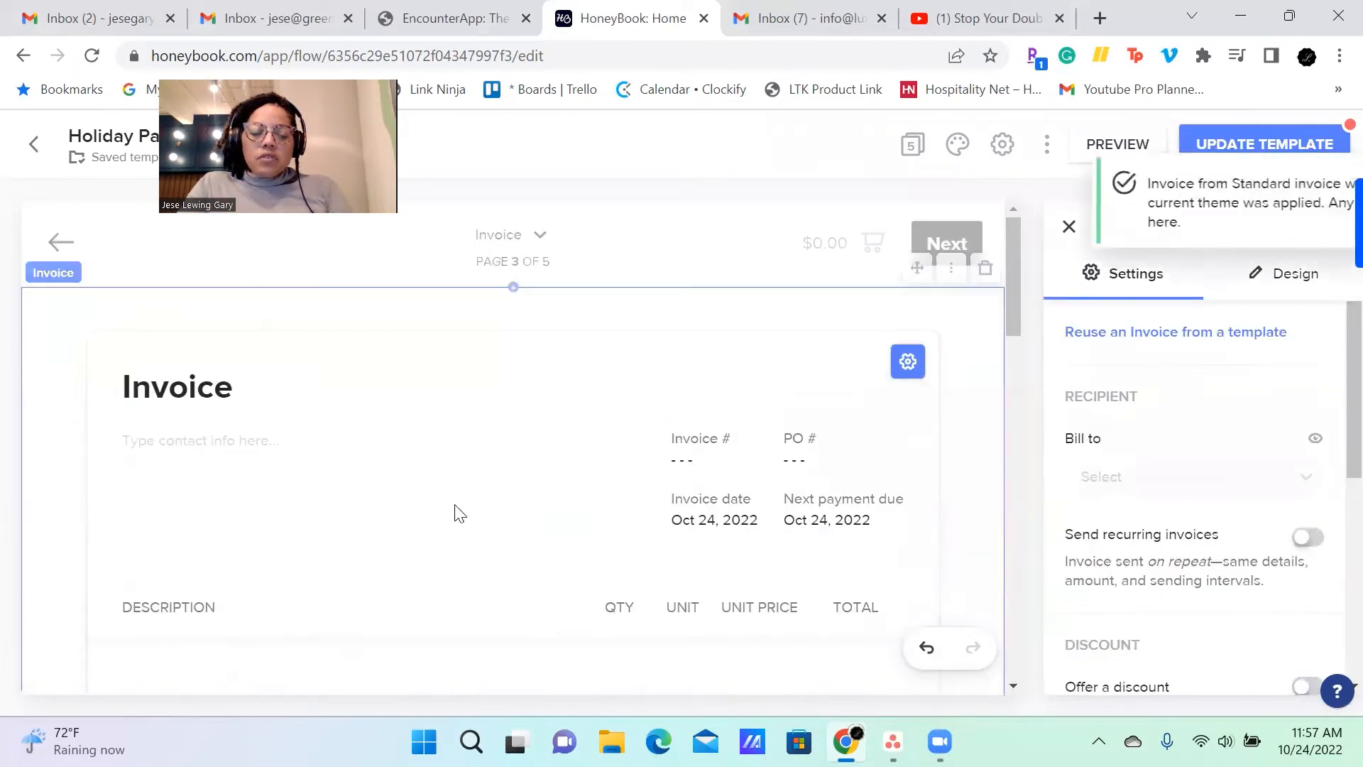
pyautogui.click(651, 242)
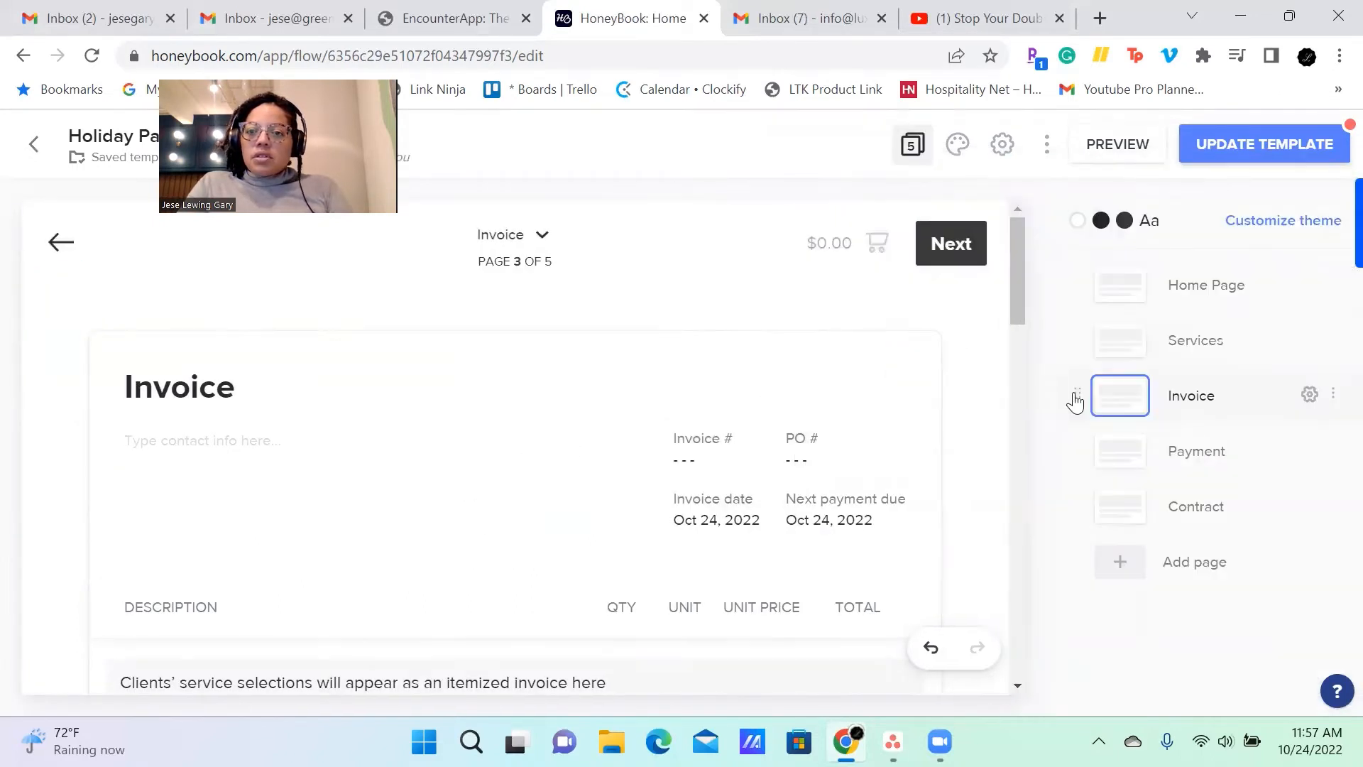
# Step: Review the service block on the Services page and the contents of the Invoice page
pyautogui.click(1243, 340)
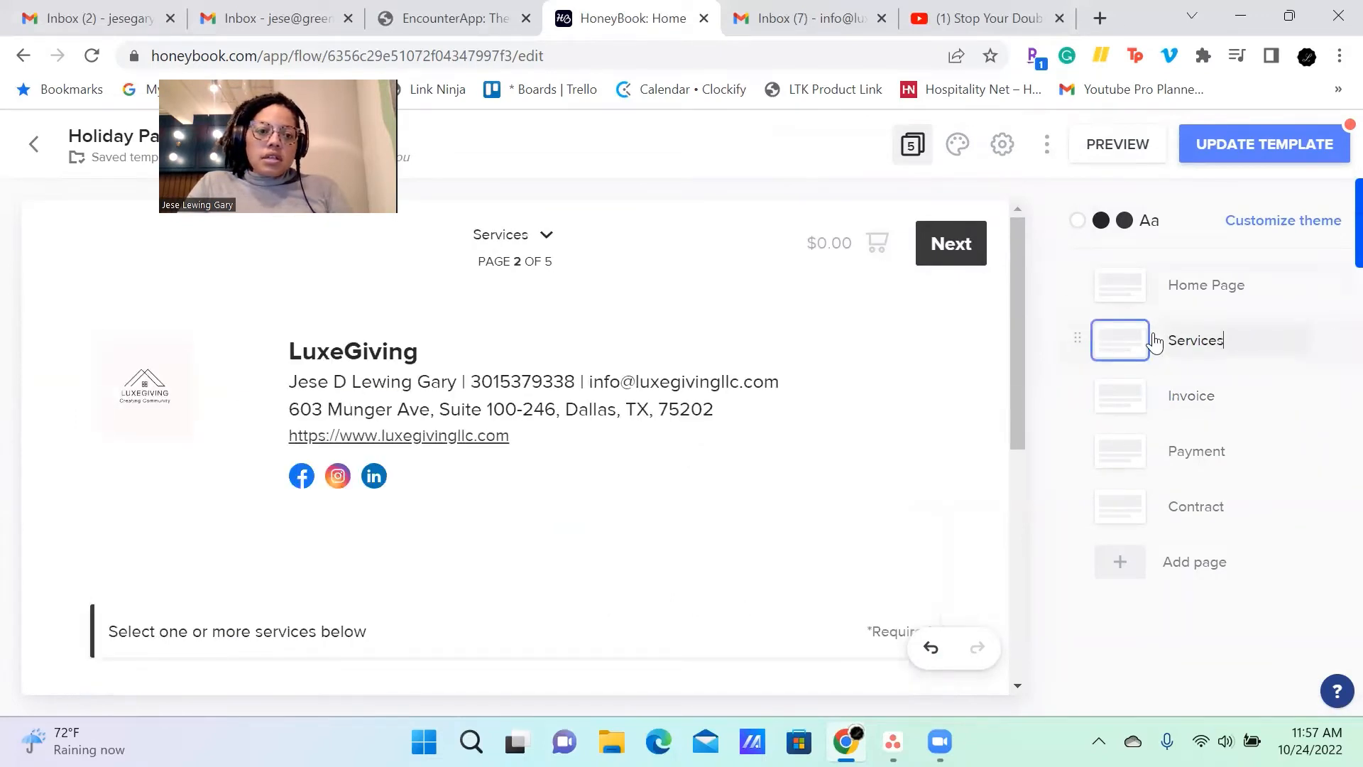
pyautogui.scroll(-4, 644, 595)
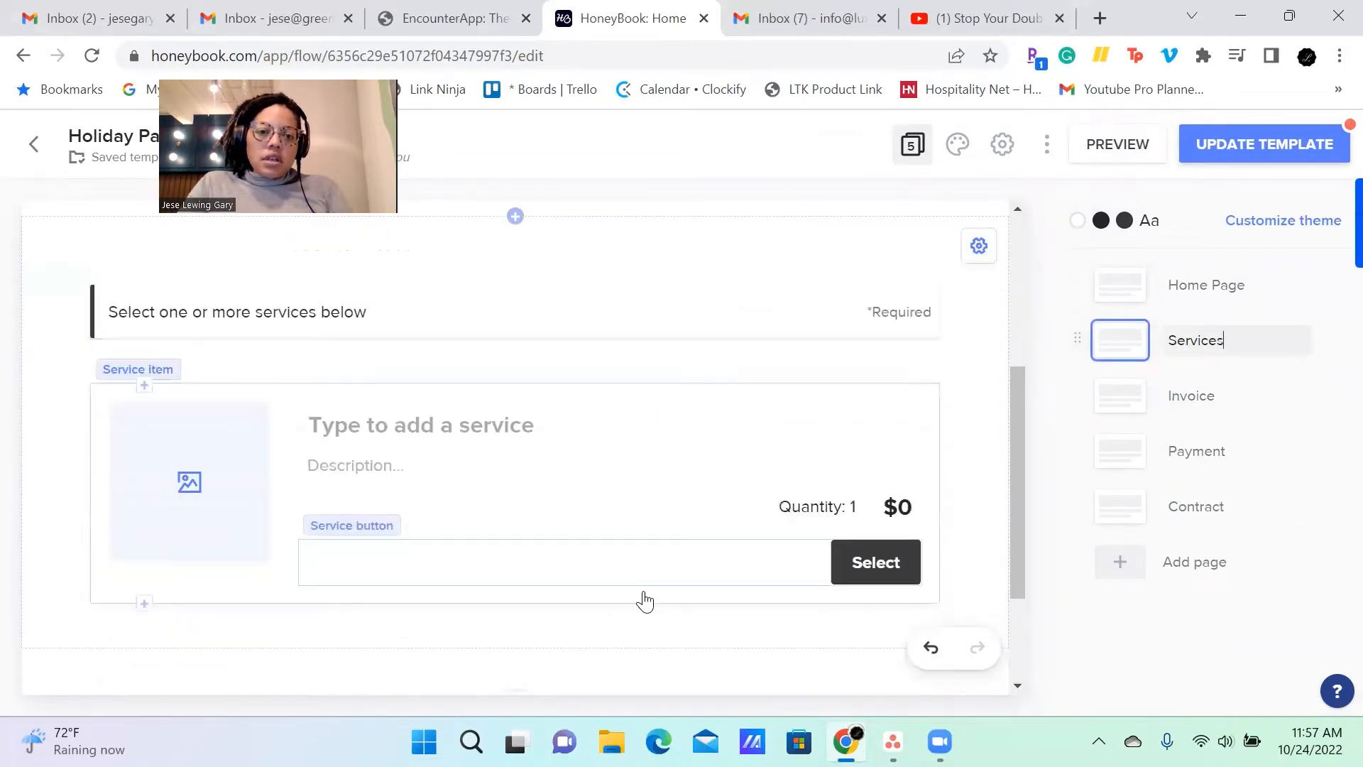
pyautogui.click(1212, 394)
pyautogui.scroll(-5, 695, 432)
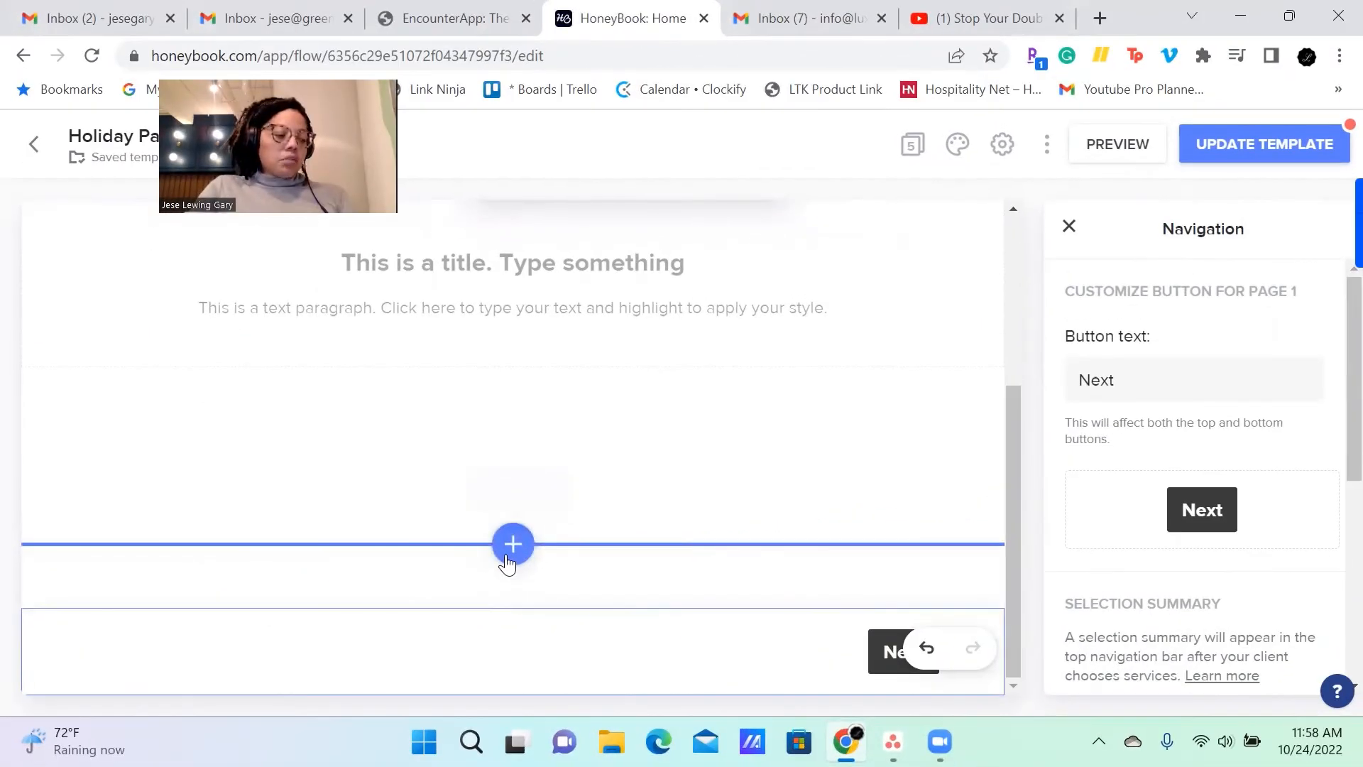
# Step: Add a text block with the "2 column text" layout at the end of the Home Page
pyautogui.click(508, 558)
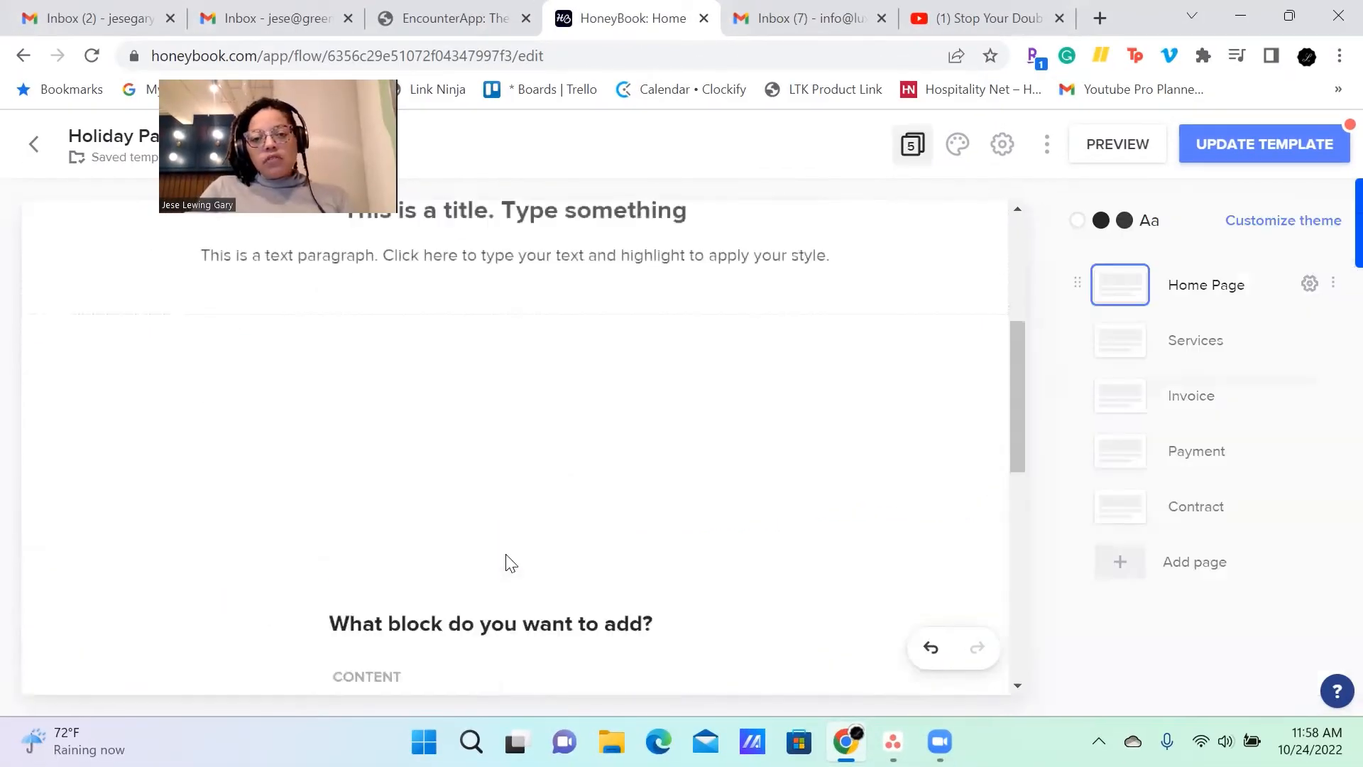
pyautogui.click(347, 342)
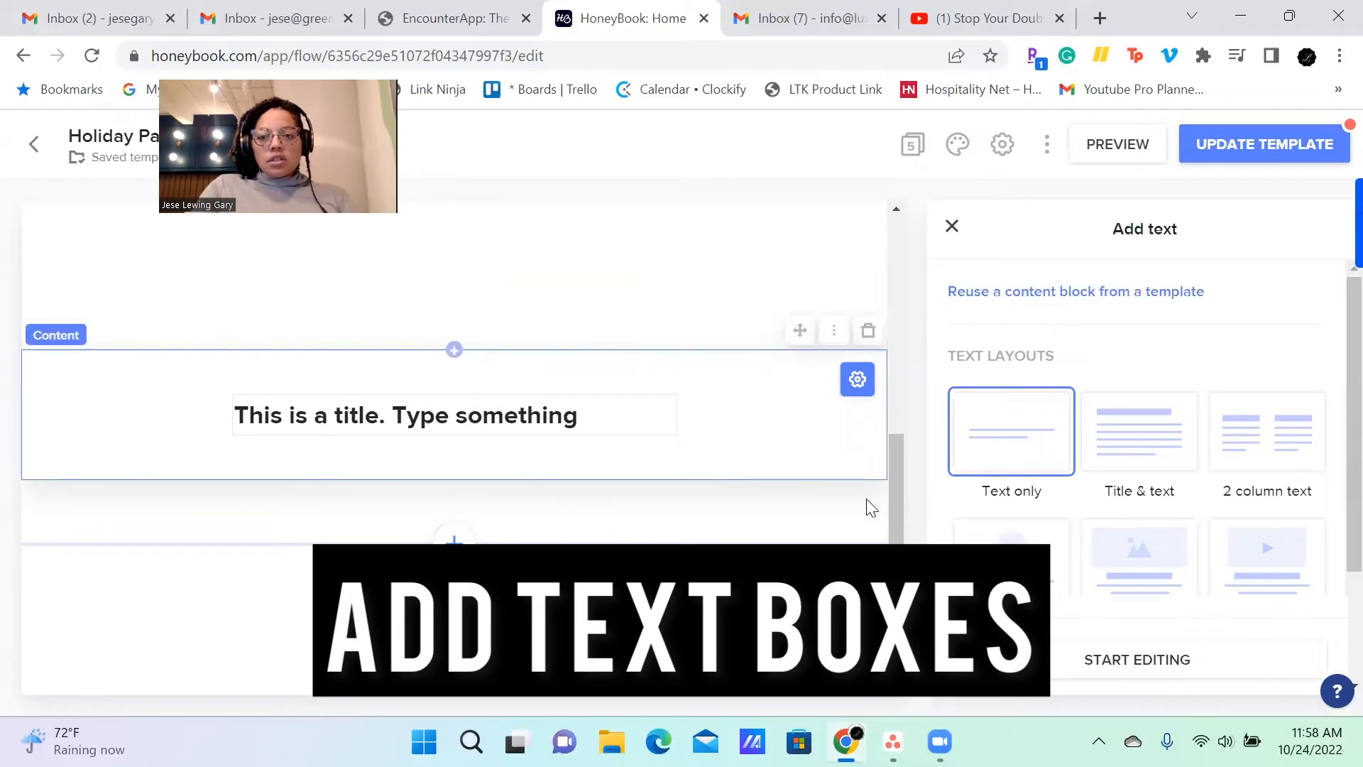
pyautogui.scroll(-2, 1220, 527)
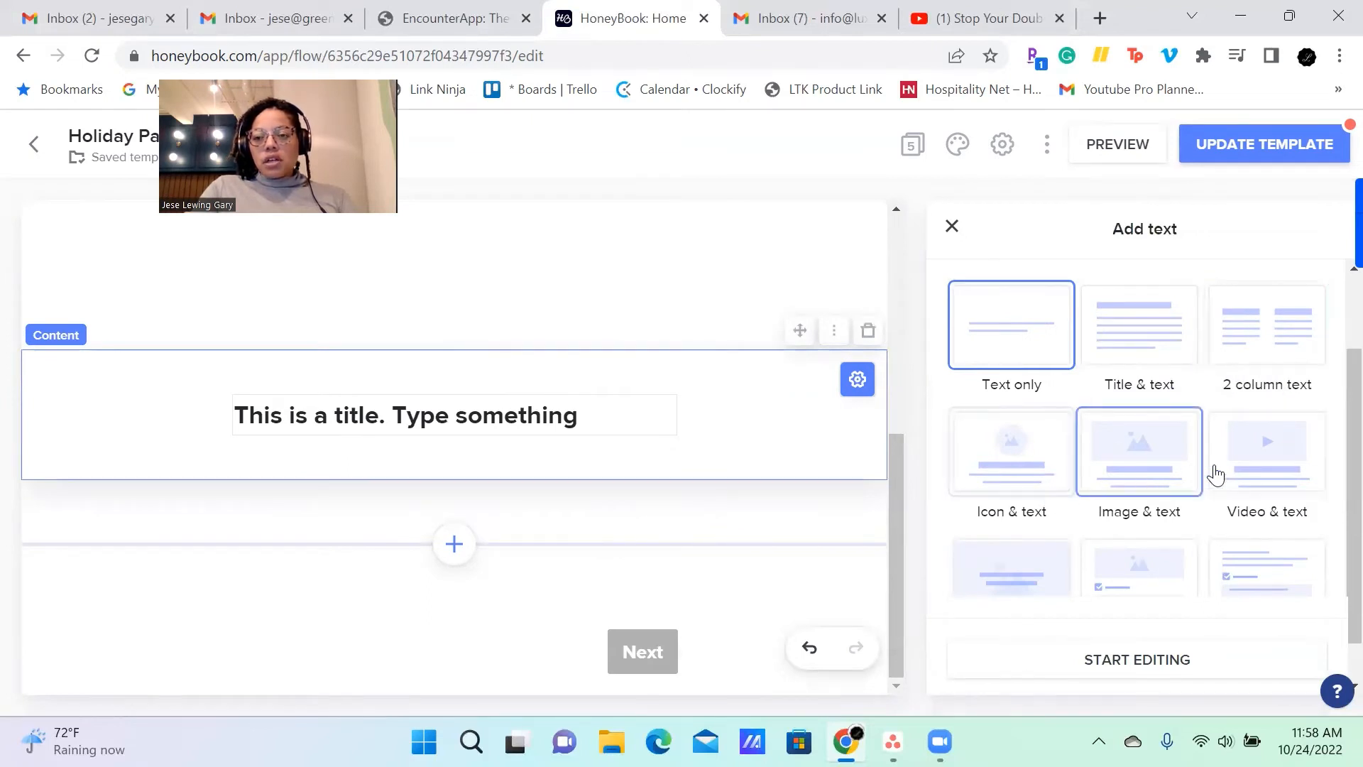
pyautogui.scroll(-1, 1190, 568)
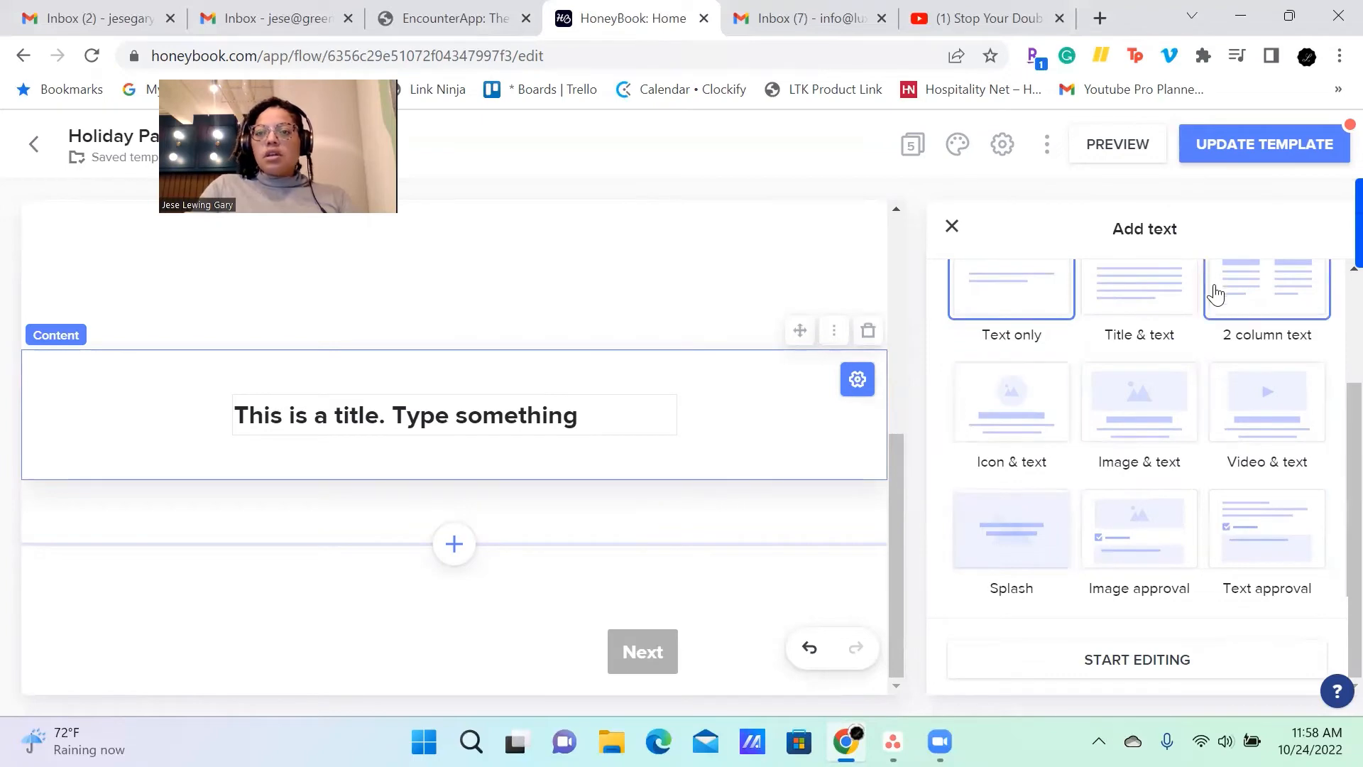
pyautogui.scroll(3, 1249, 341)
pyautogui.click(1282, 449)
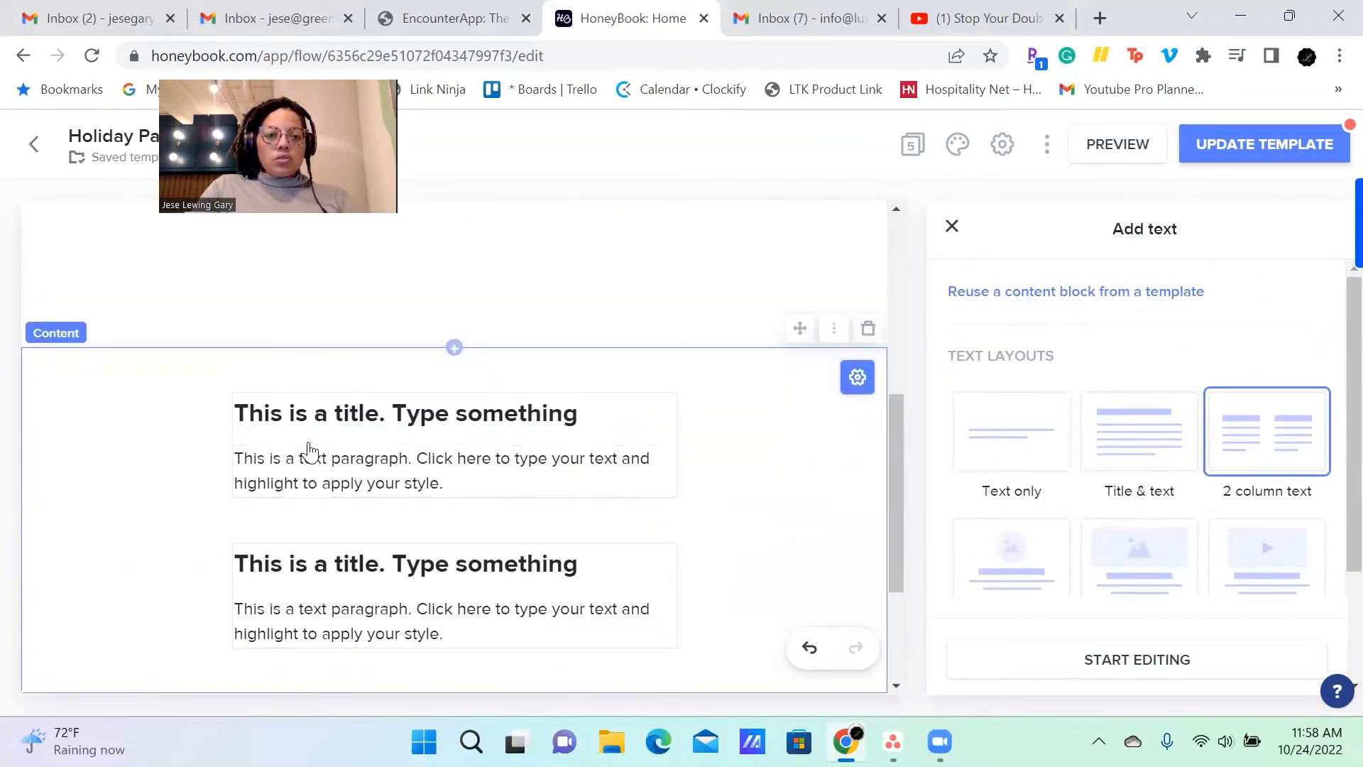
# Step: Set the two-column text block's background color to the theme's coral #FF6161 with an opacity of 43
pyautogui.click(707, 510)
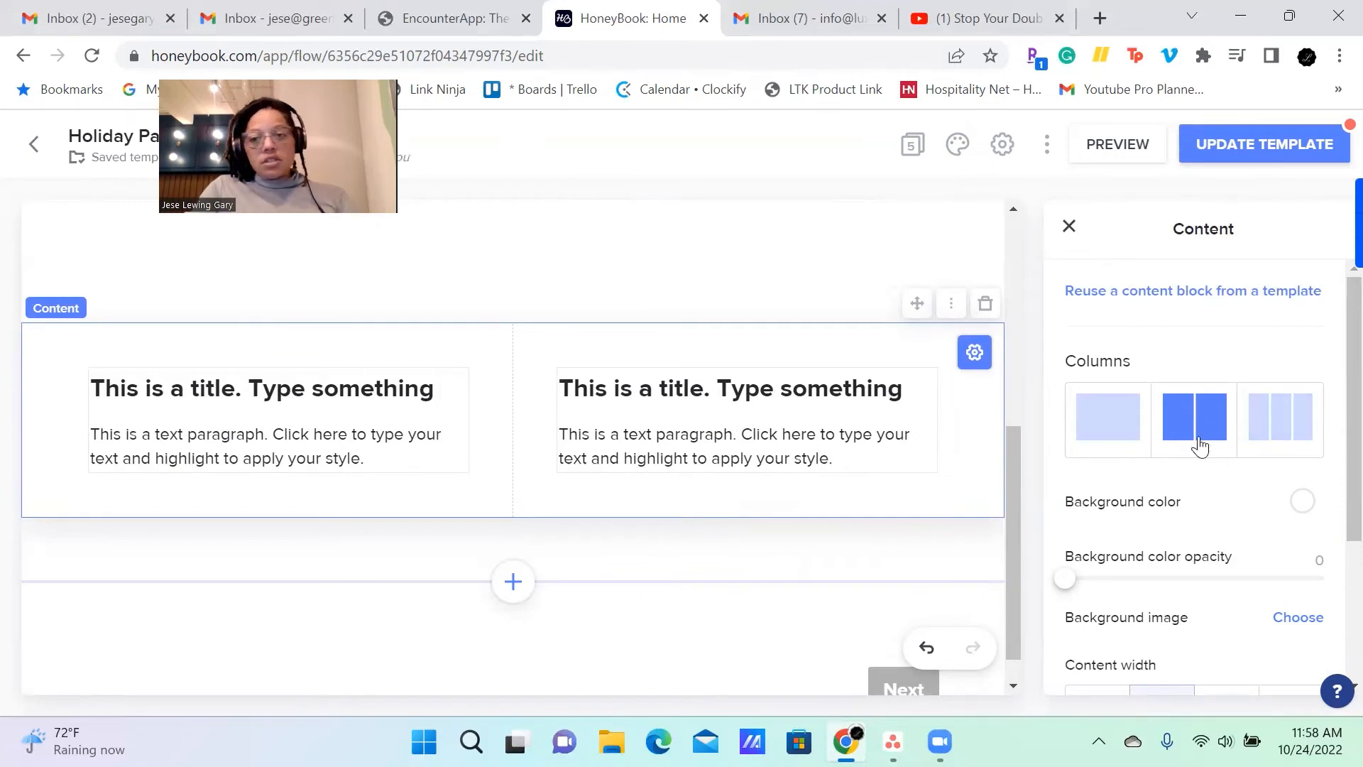
pyautogui.click(1302, 503)
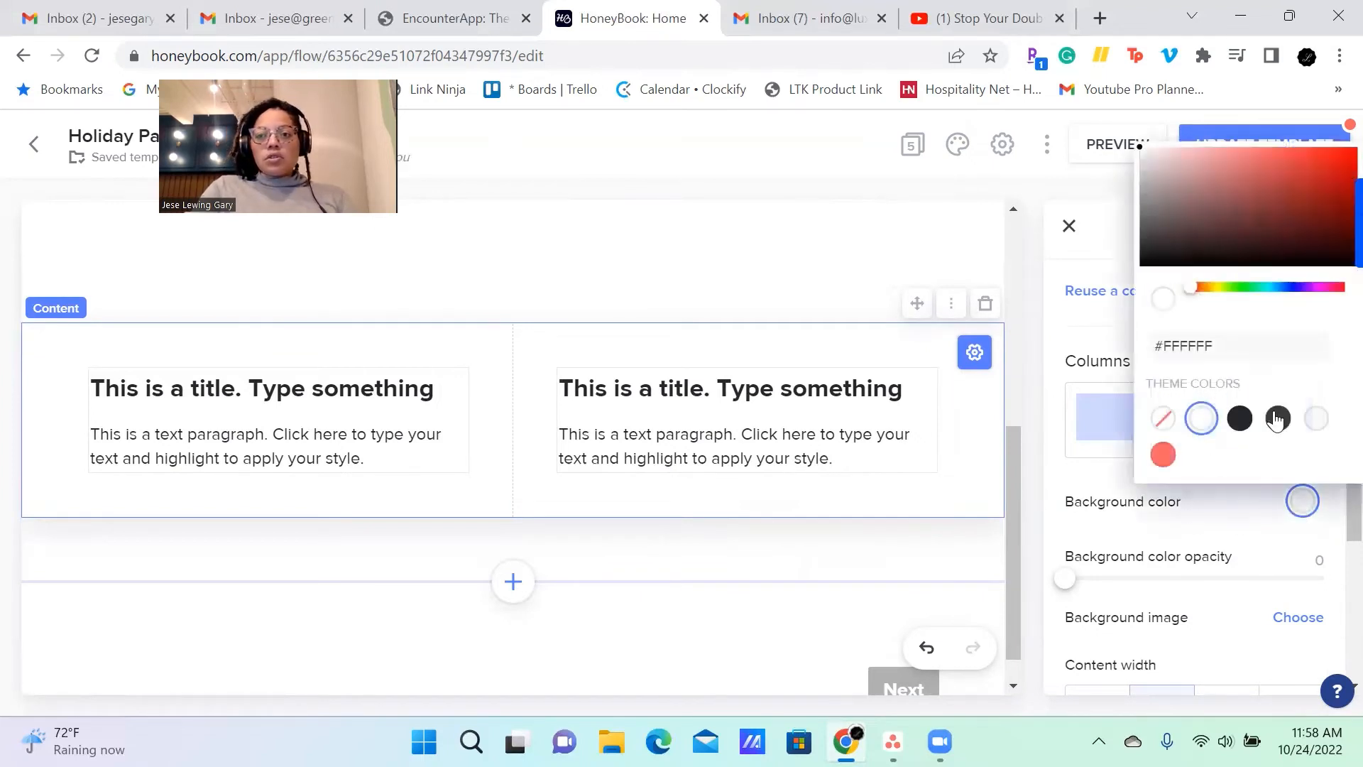
pyautogui.click(1277, 424)
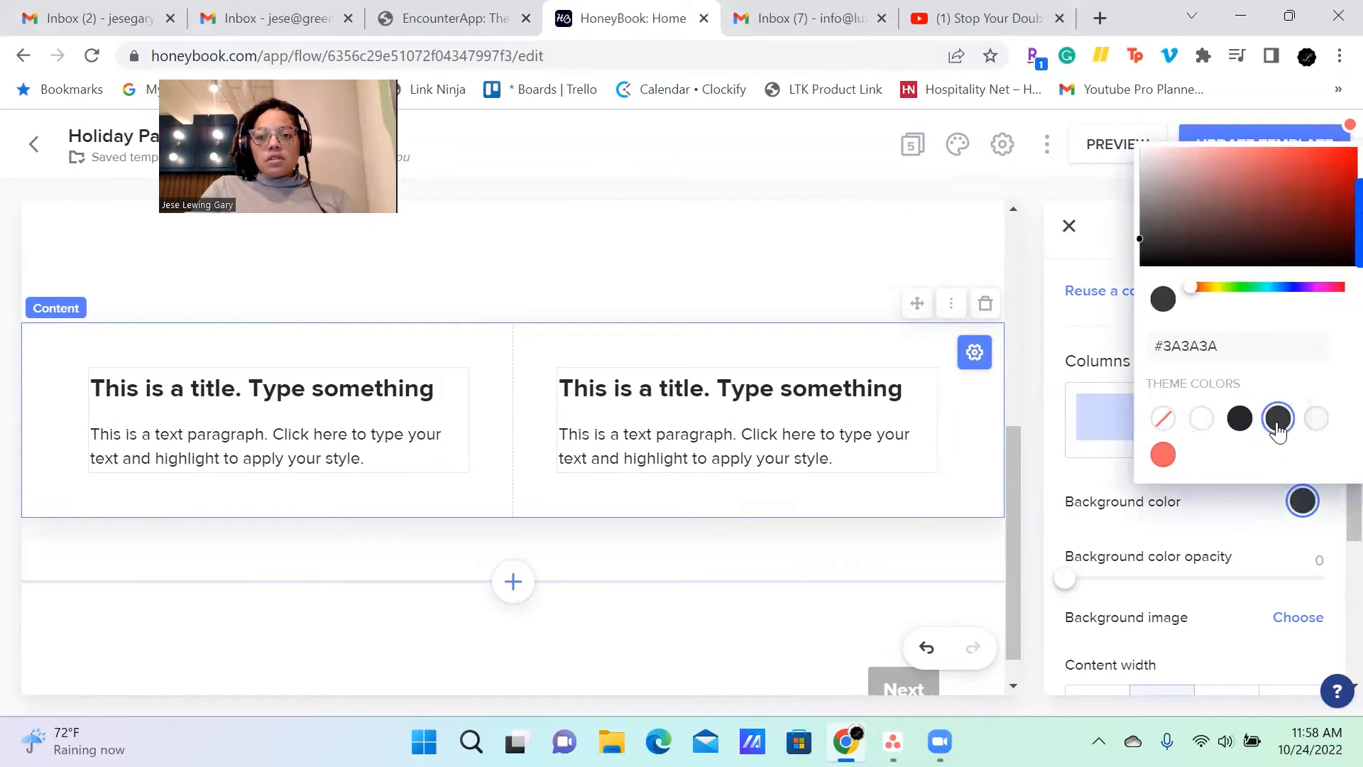
pyautogui.click(1163, 455)
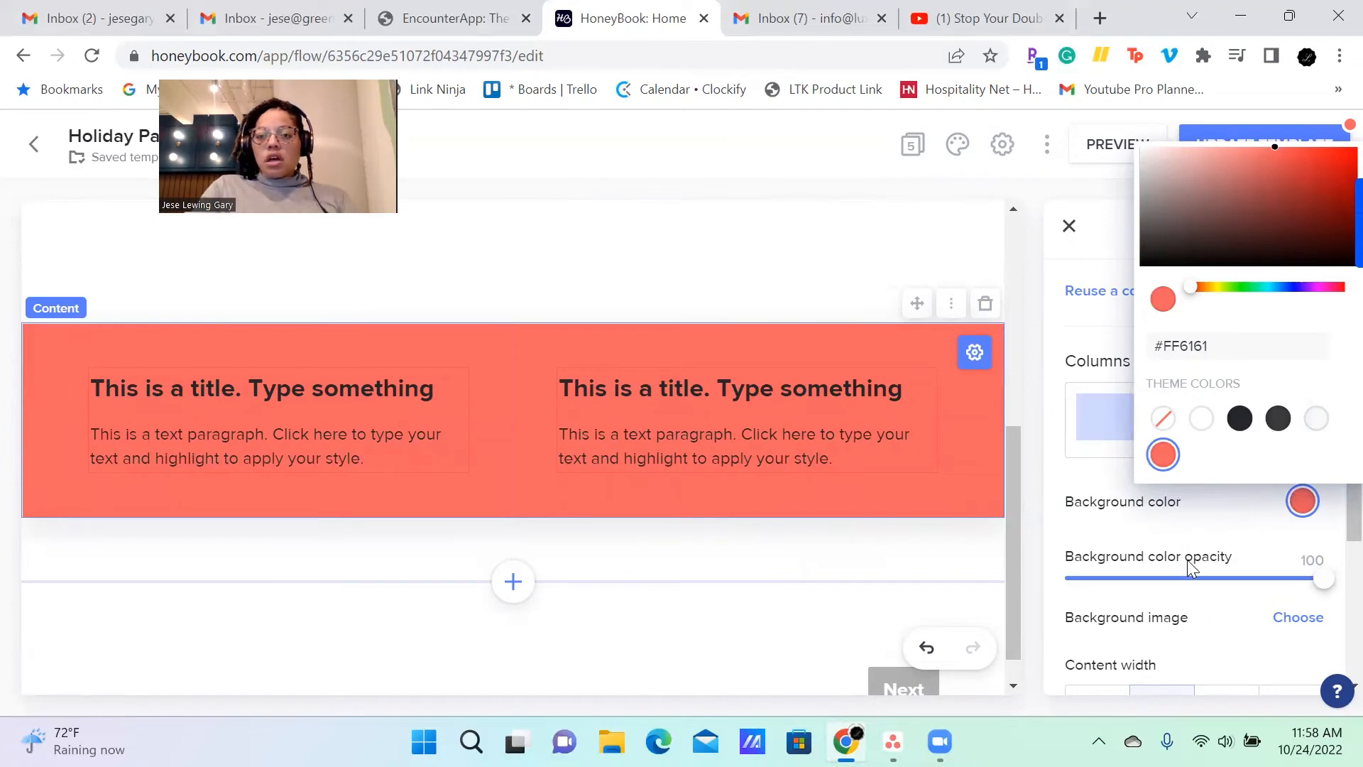
pyautogui.moveTo(1323, 578); pyautogui.dragTo(1177, 579)
# Step: Apply the dessert buffet photo from the image library as the two-column block's background image
pyautogui.scroll(-2, 1298, 536)
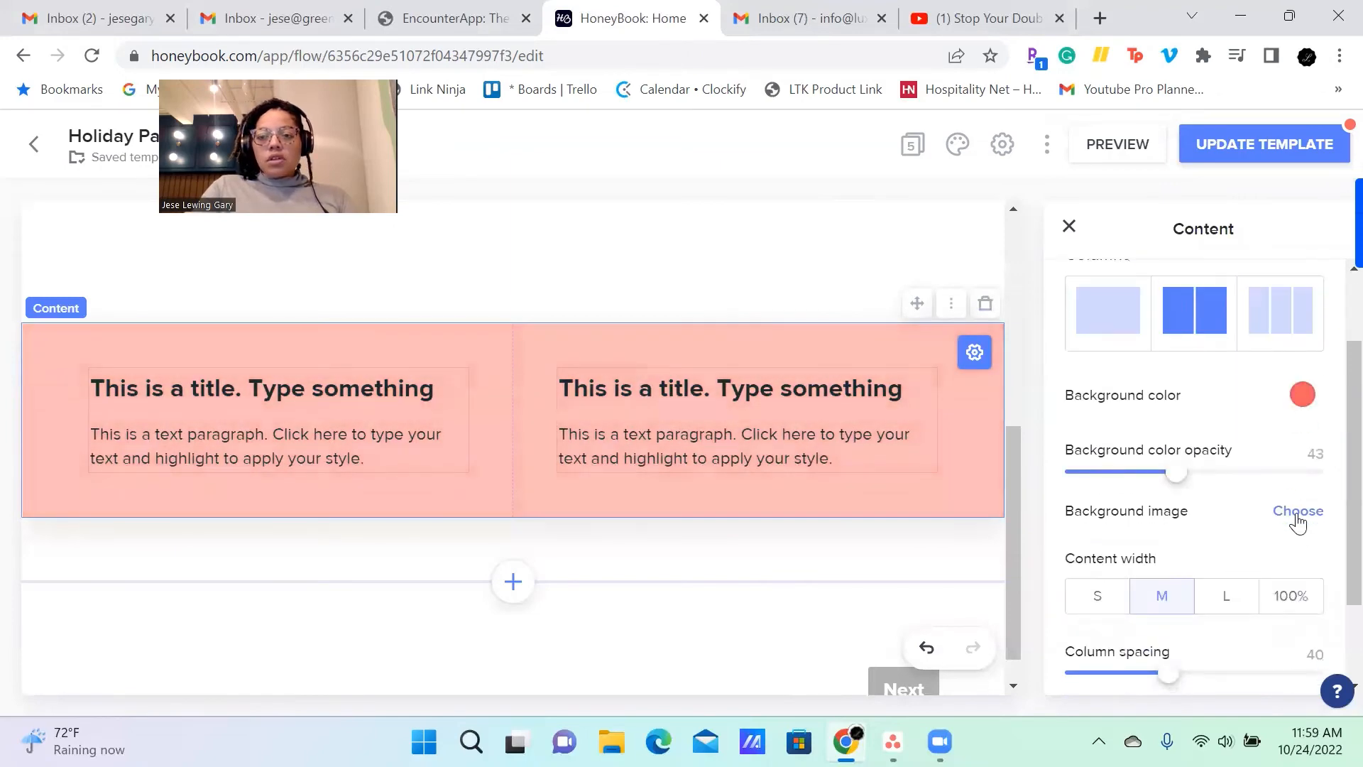
pyautogui.click(1297, 512)
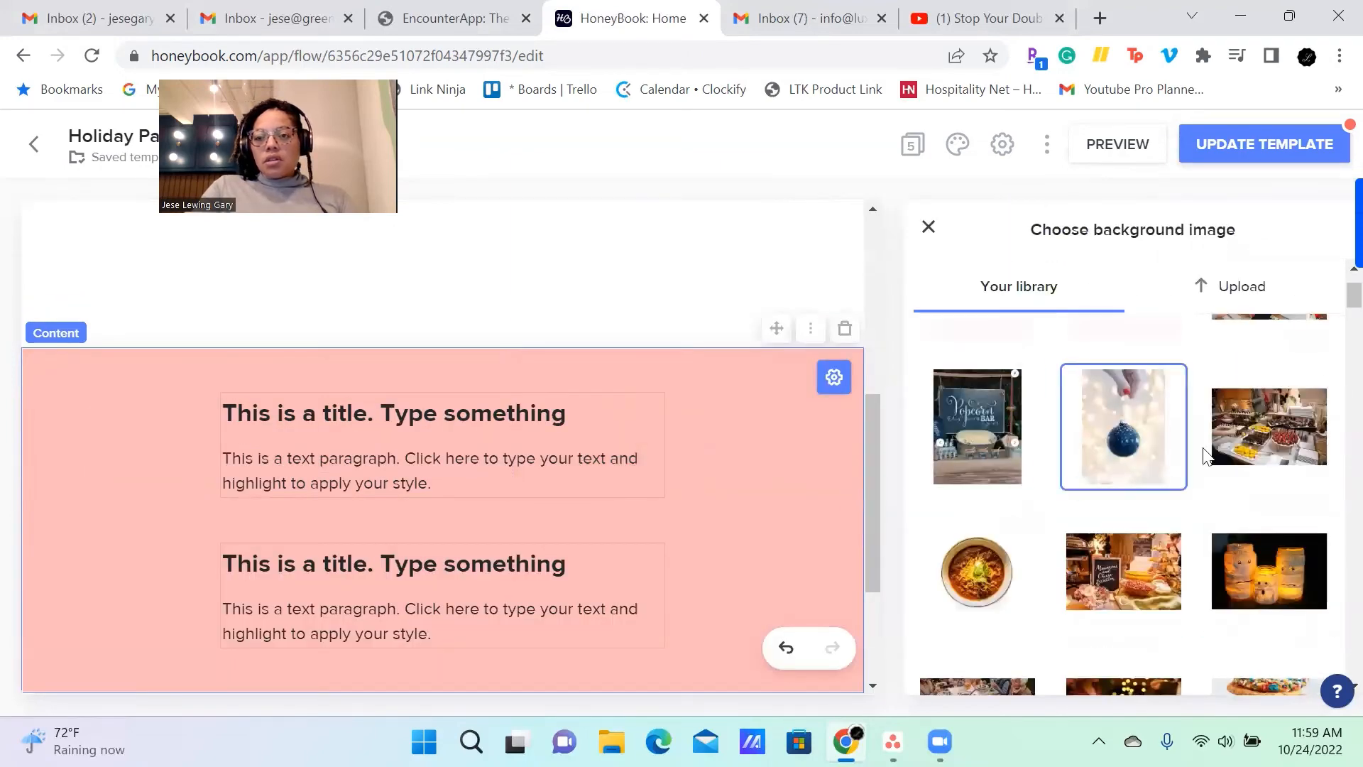
pyautogui.click(1279, 447)
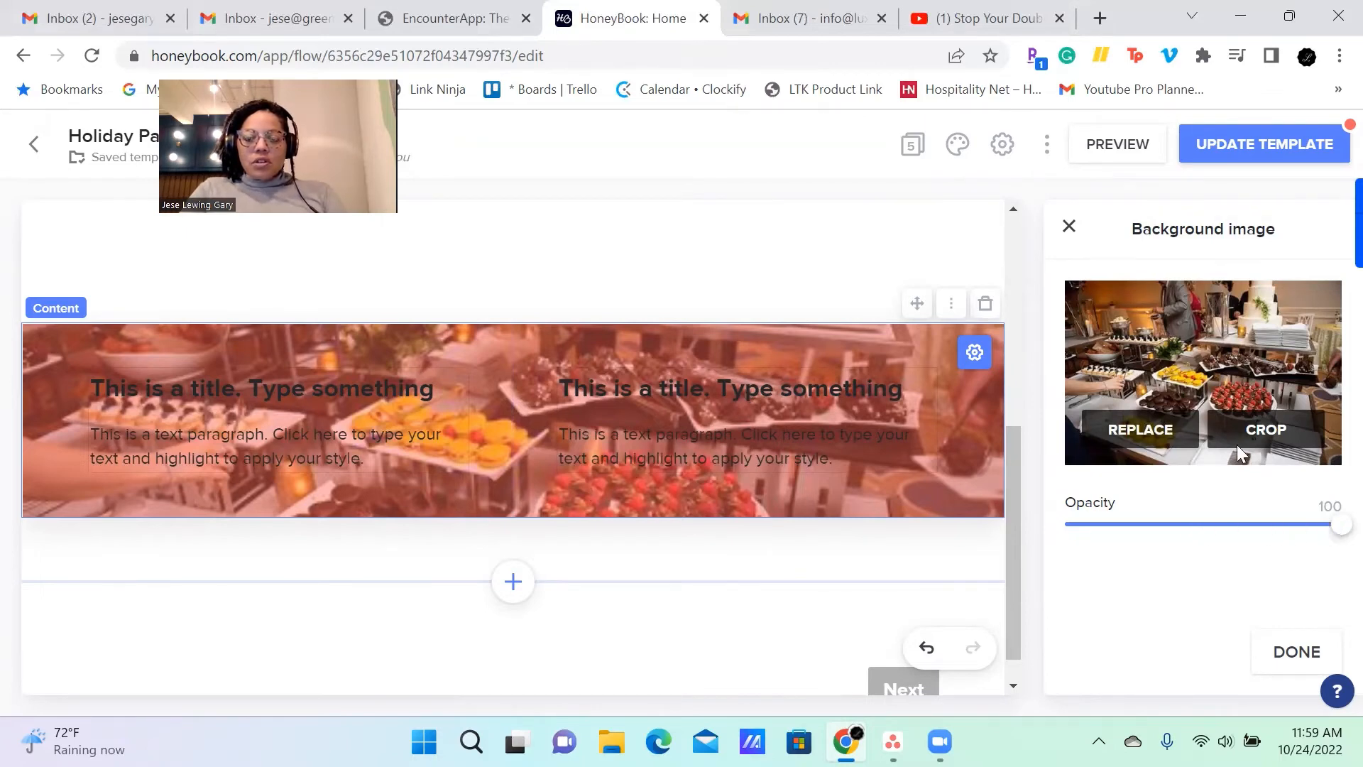
pyautogui.click(1069, 226)
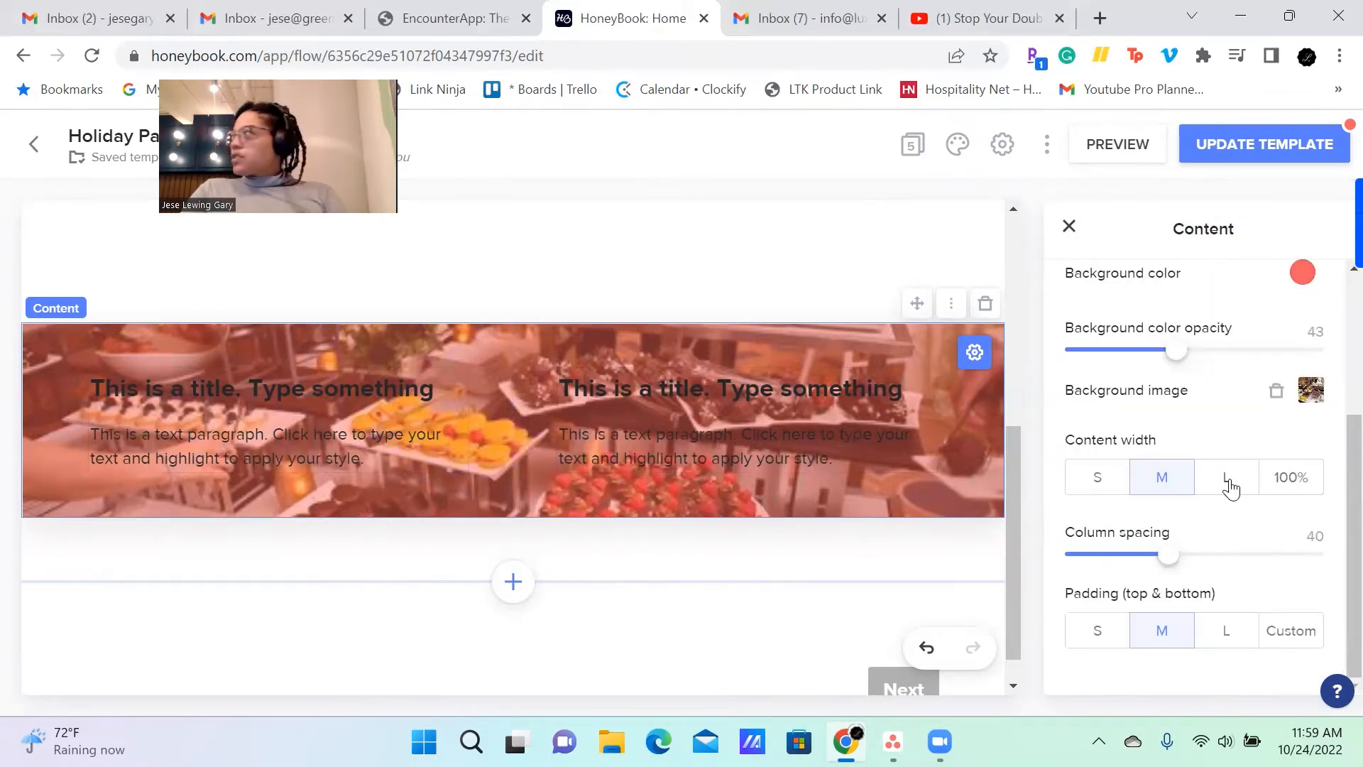
# Step: Try the L and S content widths on the two-column block, return to M, and set the column spacing to 60
pyautogui.click(1231, 489)
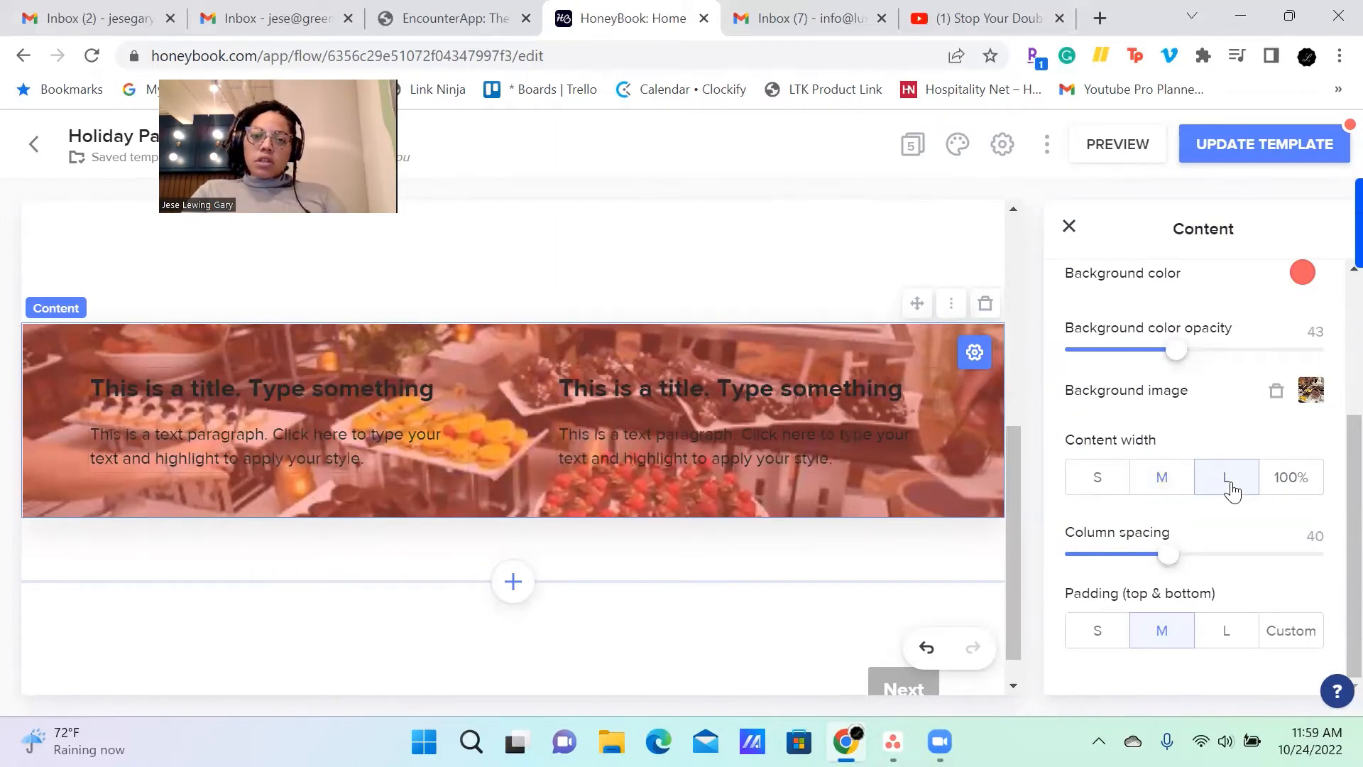
pyautogui.click(1093, 485)
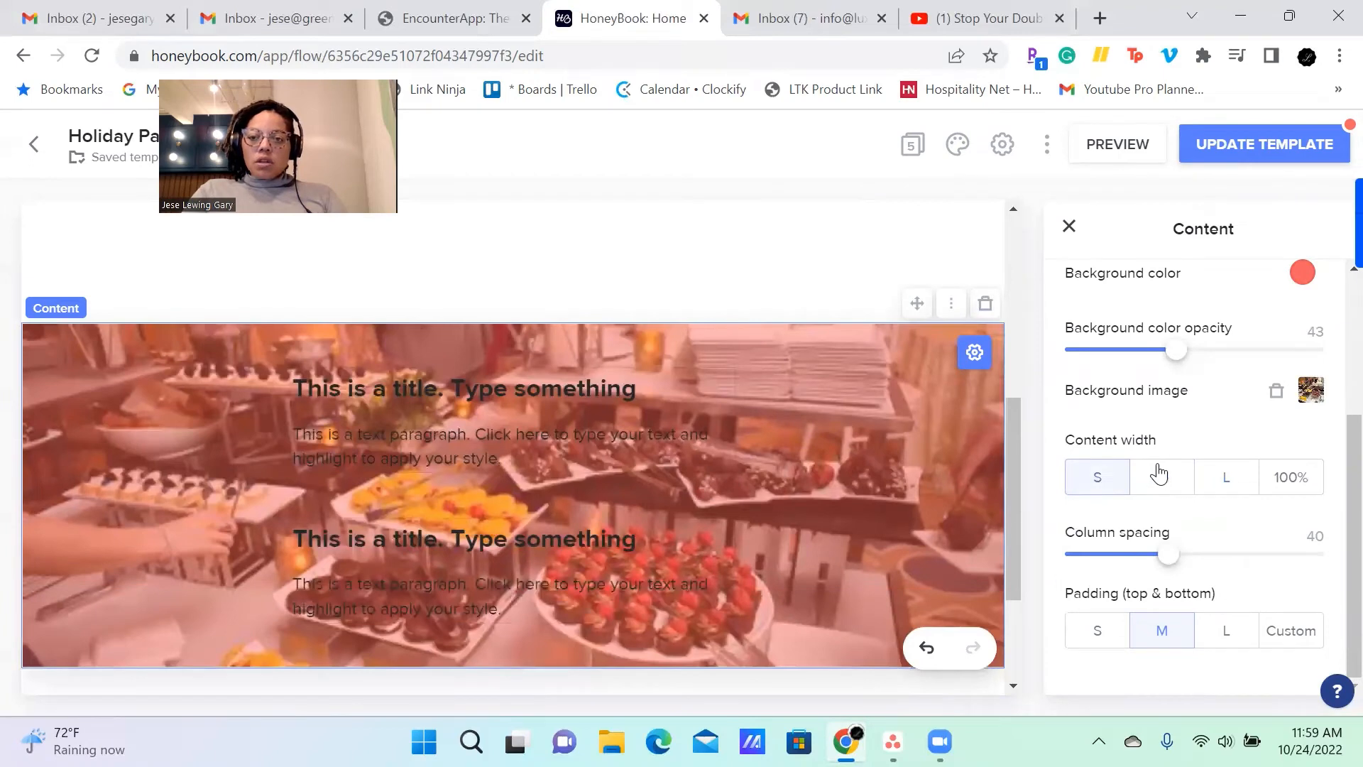
pyautogui.click(1157, 476)
pyautogui.moveTo(1169, 565); pyautogui.dragTo(1207, 559)
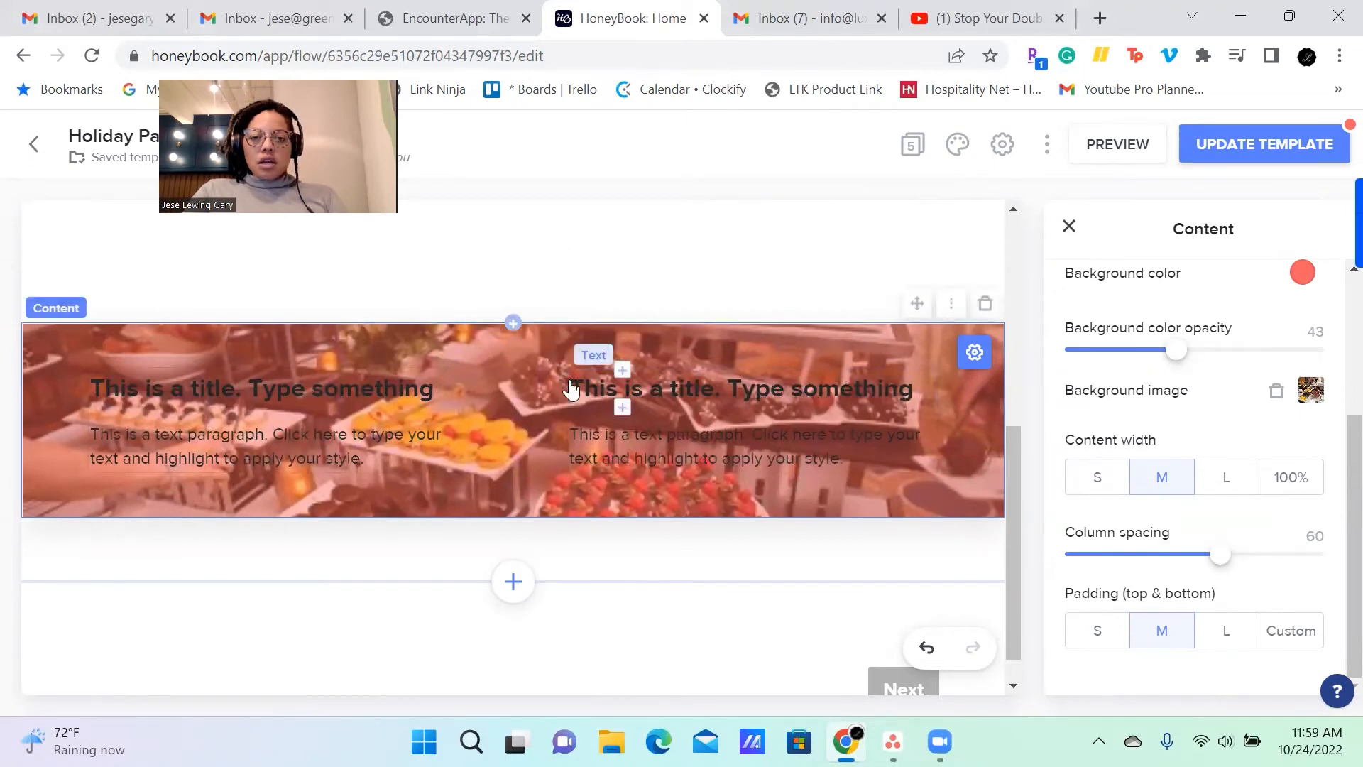
# Step: Remove the two-column block's background image and set its top and bottom padding to S after trying L and M
pyautogui.click(1226, 631)
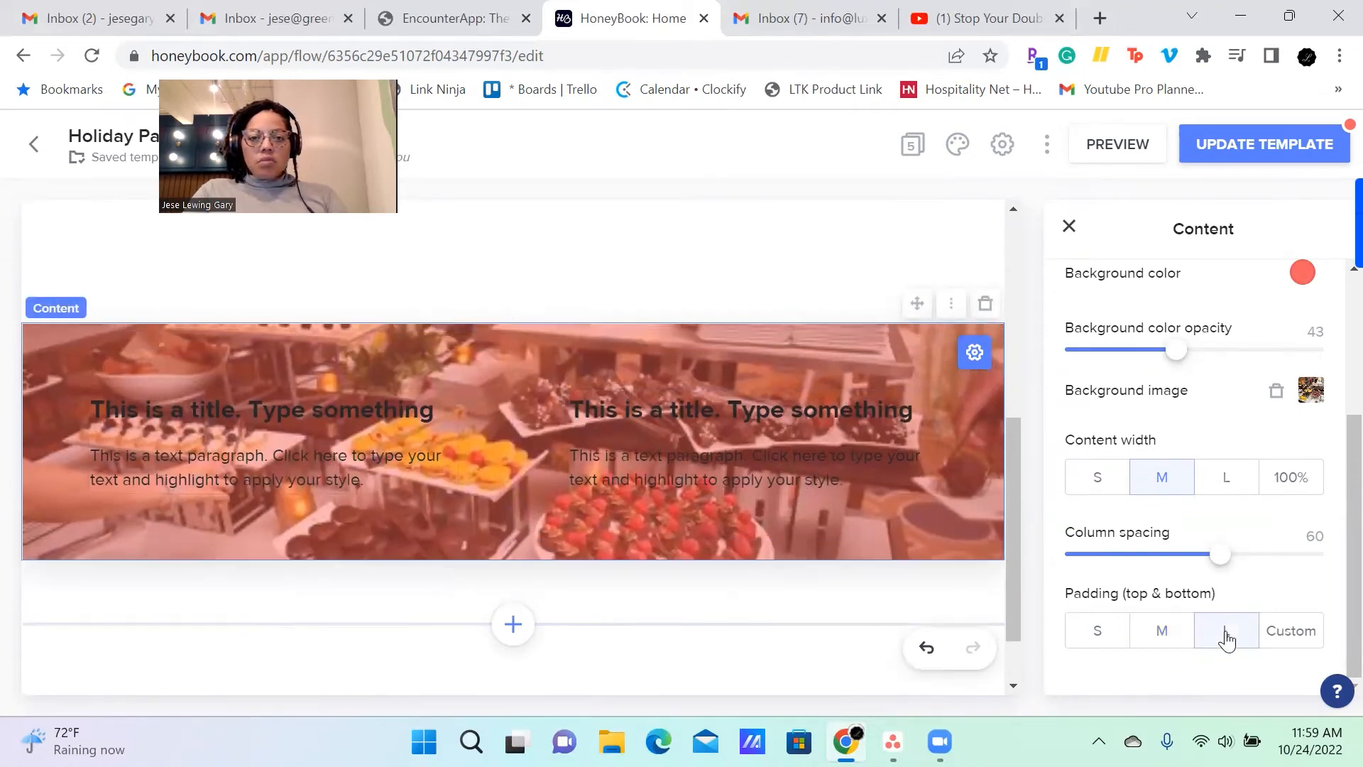
pyautogui.click(1277, 391)
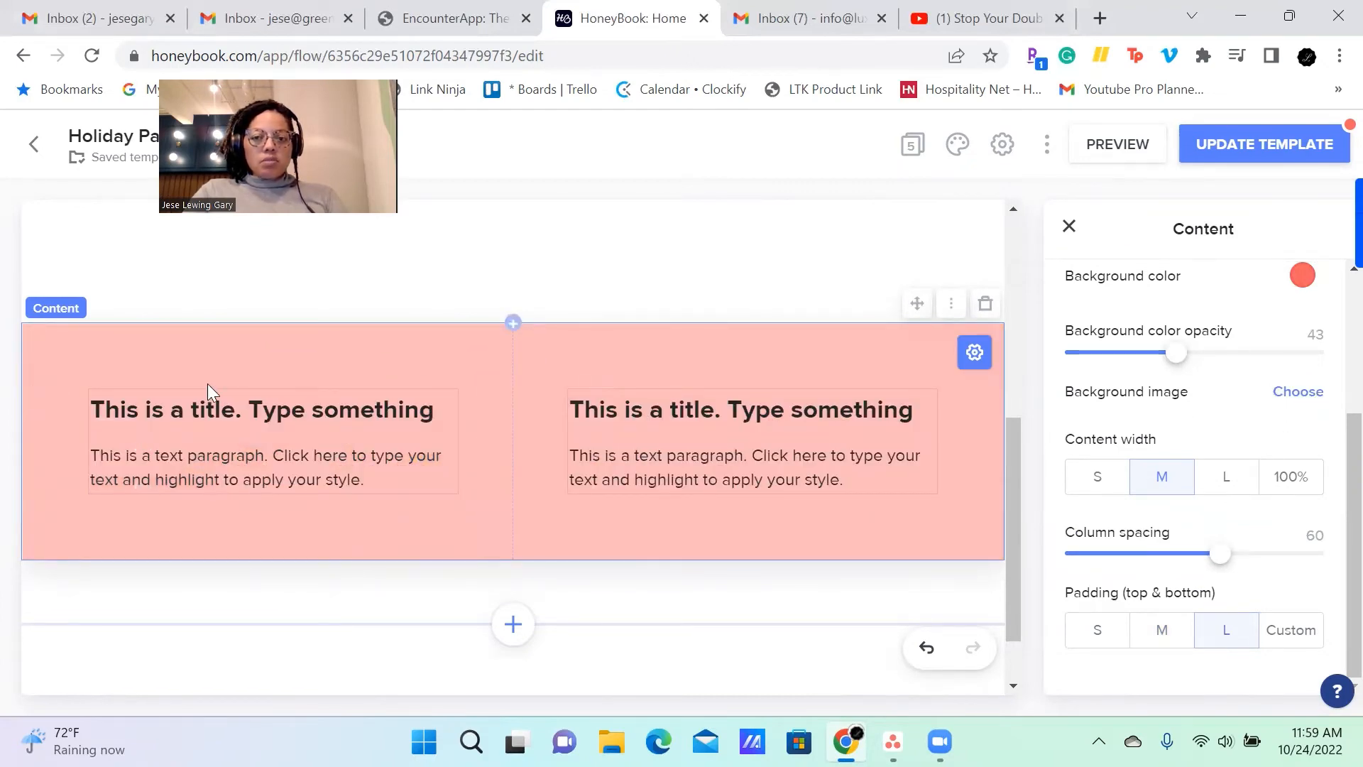
pyautogui.click(1151, 643)
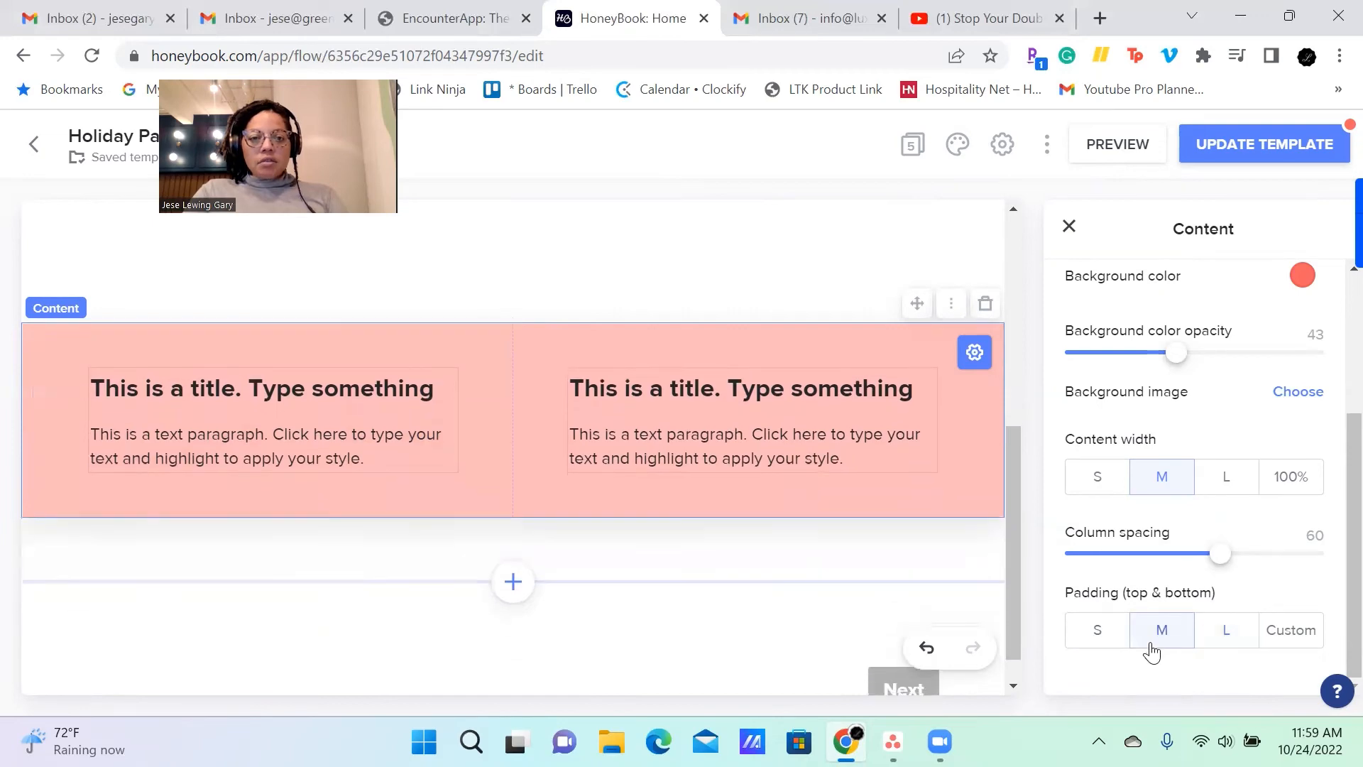
pyautogui.click(1100, 643)
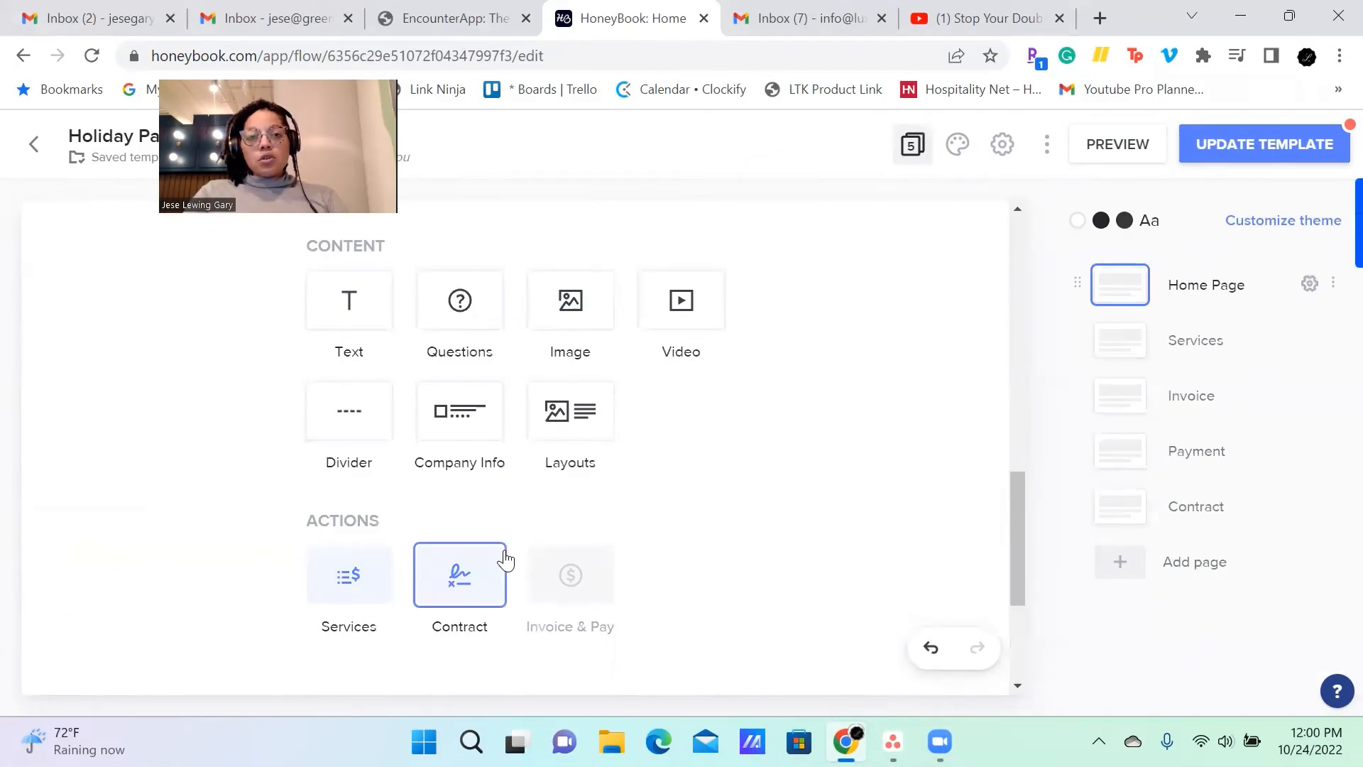
# Step: Add an image block with the "1 image" layout below the two-column text and browse the other image layouts
pyautogui.click(569, 327)
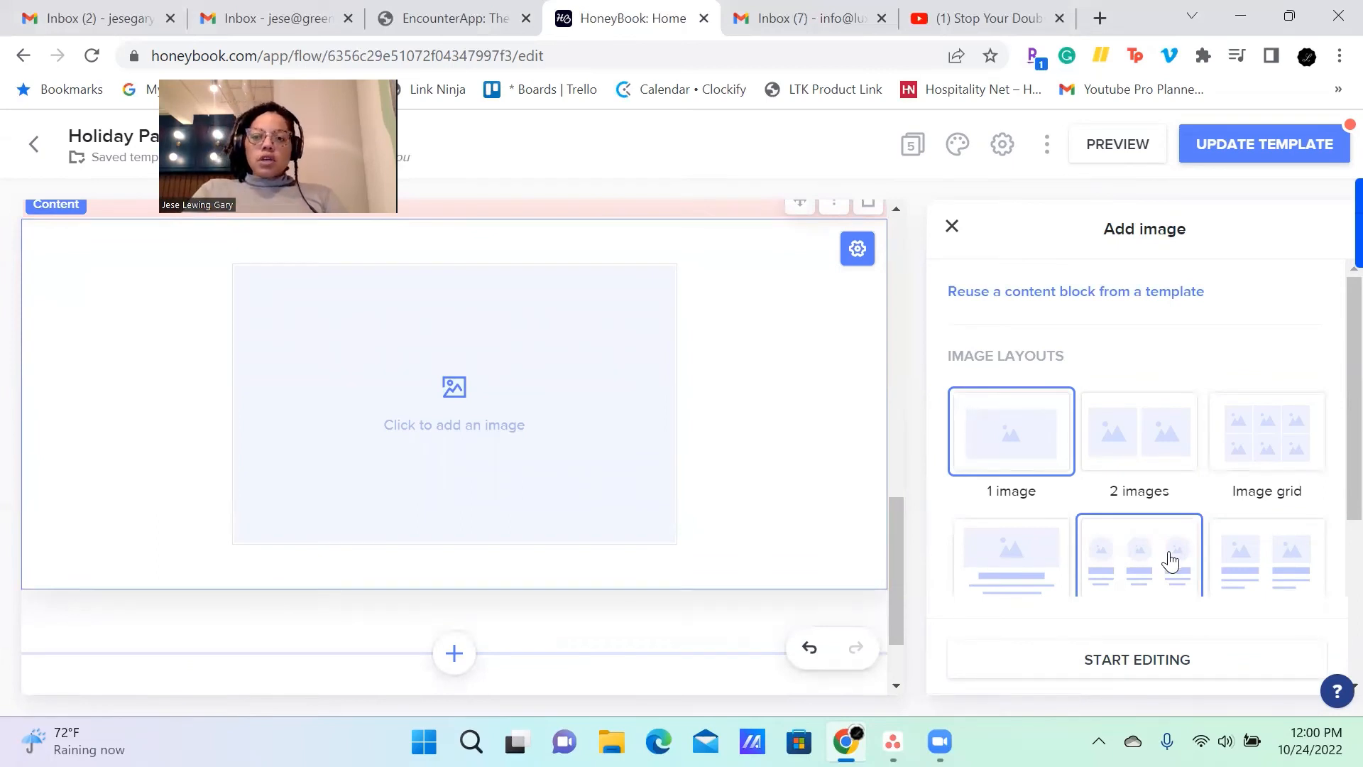
pyautogui.scroll(-2, 1171, 563)
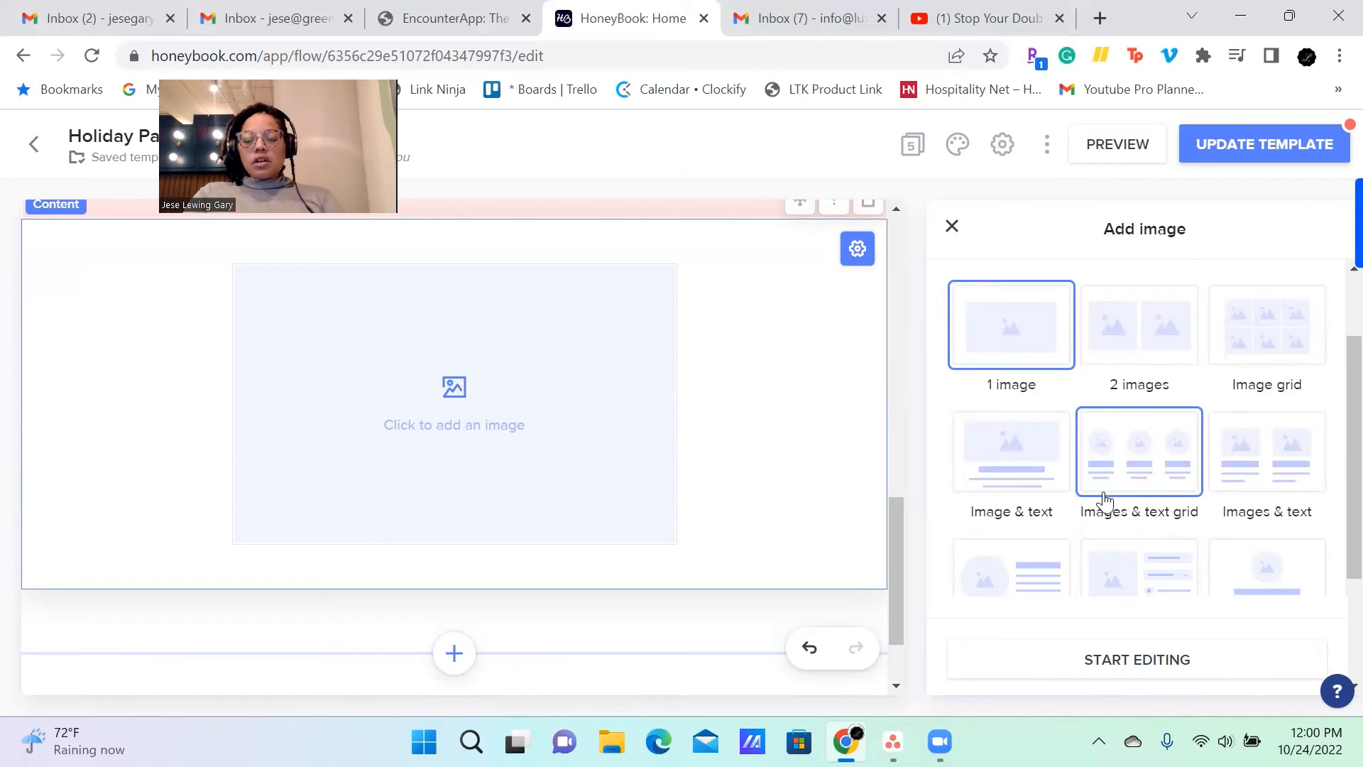
pyautogui.scroll(-3, 1072, 512)
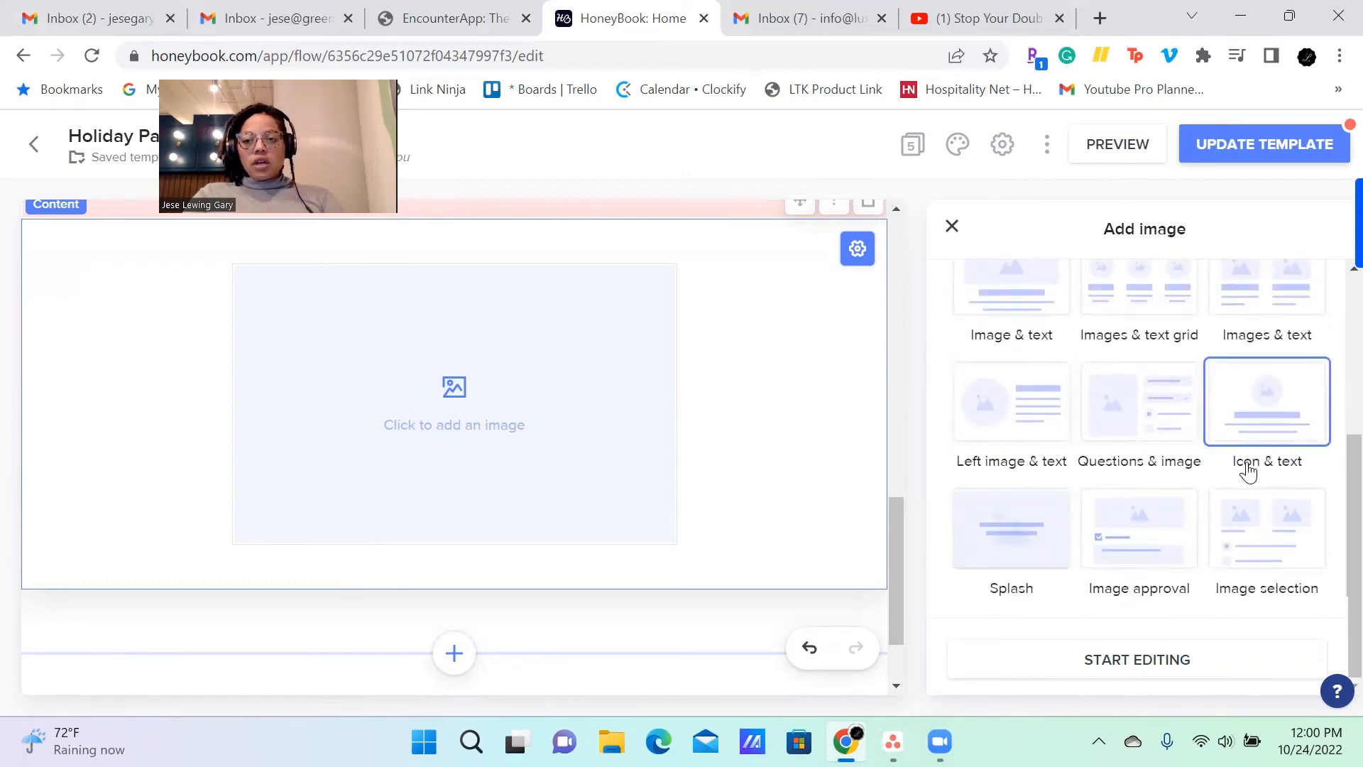
pyautogui.scroll(4, 1165, 502)
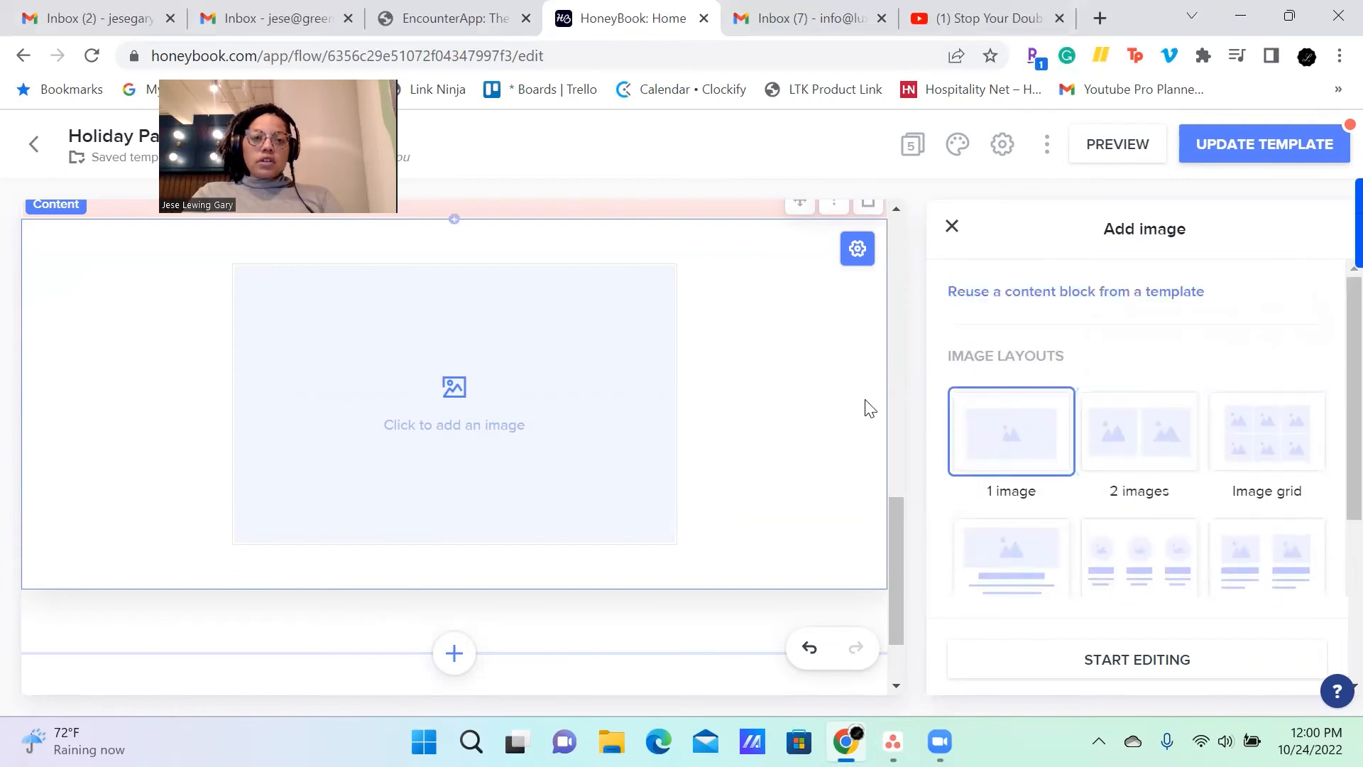